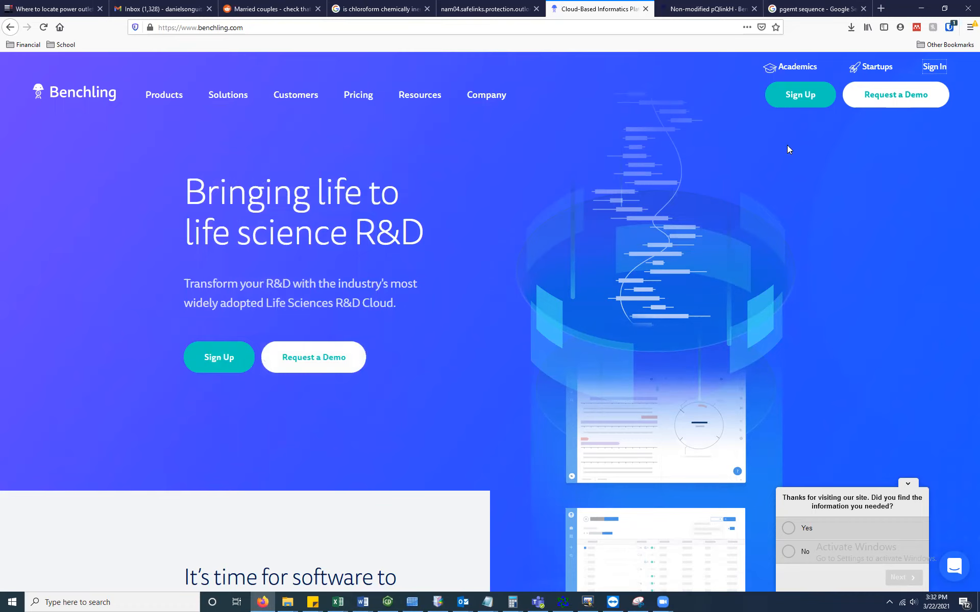
- Sign in to Benchling from its home page
{"action": "left_click", "coordinate": [934, 68]}
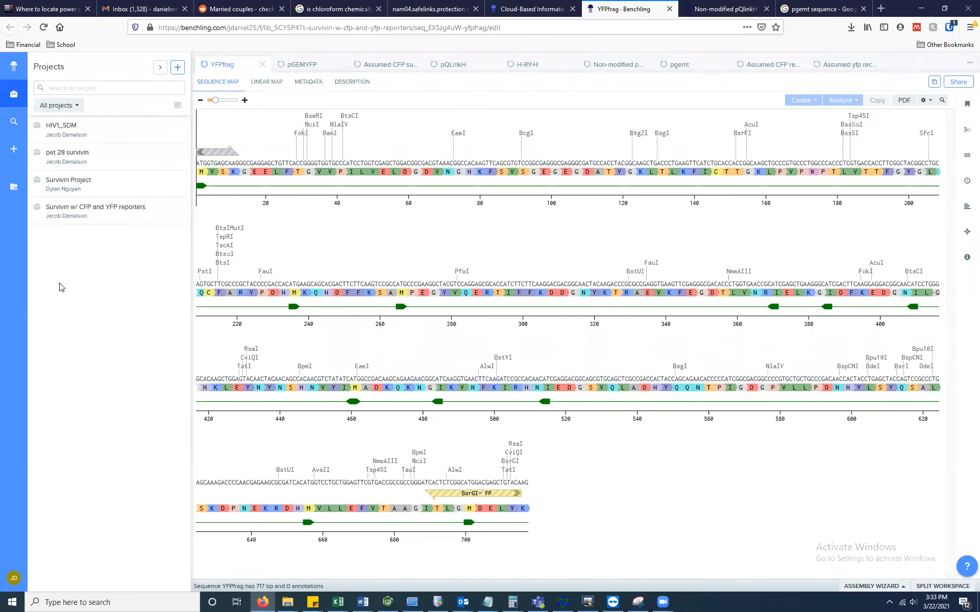
{"action": "left_click", "coordinate": [178, 68]}
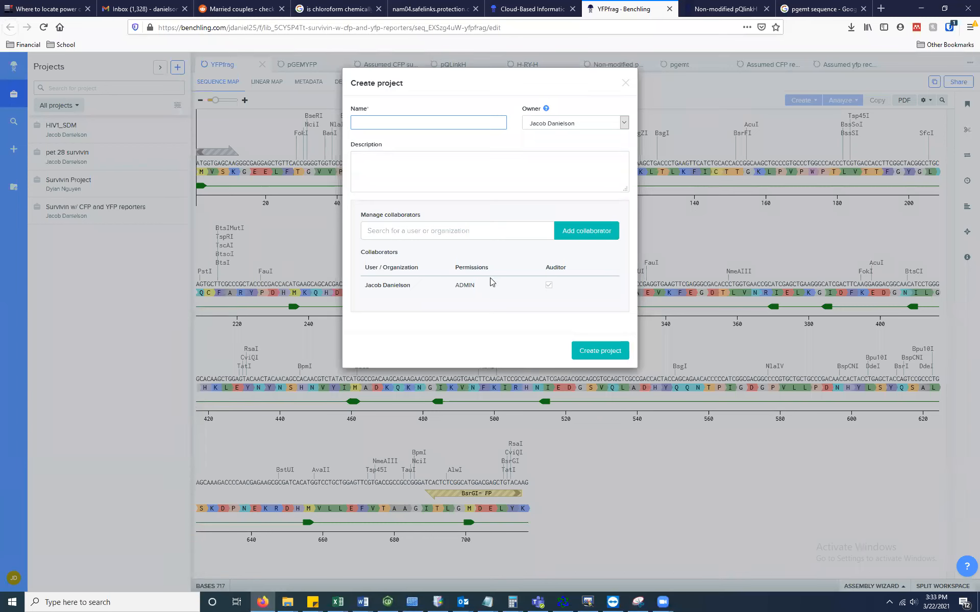
{"action": "left_click", "coordinate": [435, 234]}
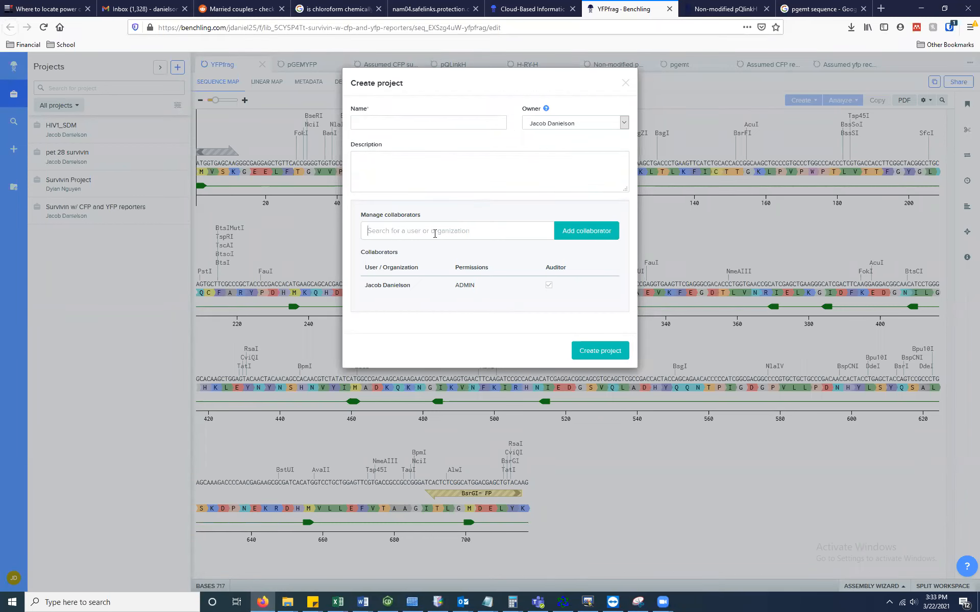
{"action": "left_click", "coordinate": [624, 83]}
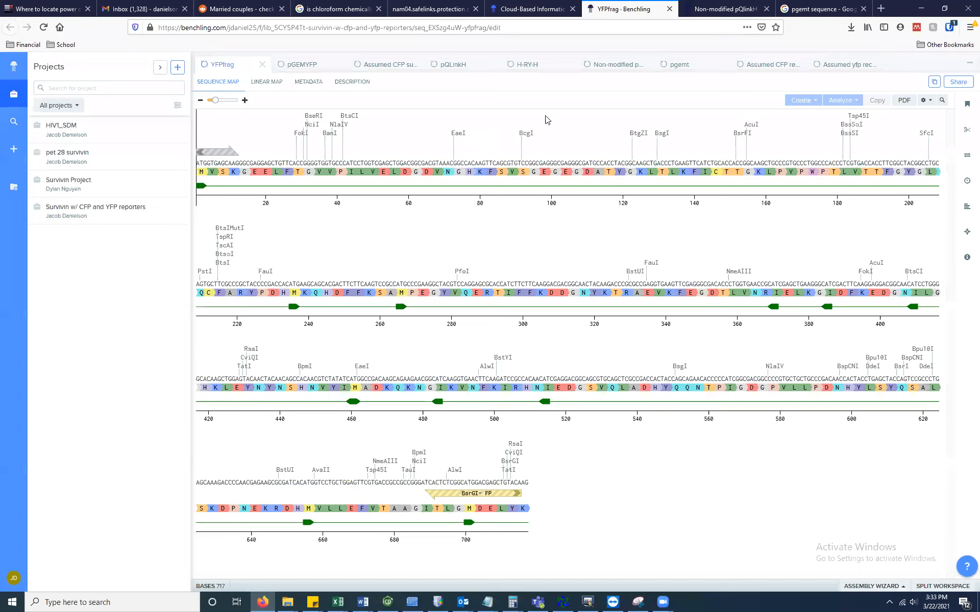
- Open the HIV1_SDM project and bring up the collaborator search in its project settings
{"action": "left_click", "coordinate": [84, 131]}
{"action": "left_click", "coordinate": [79, 75]}
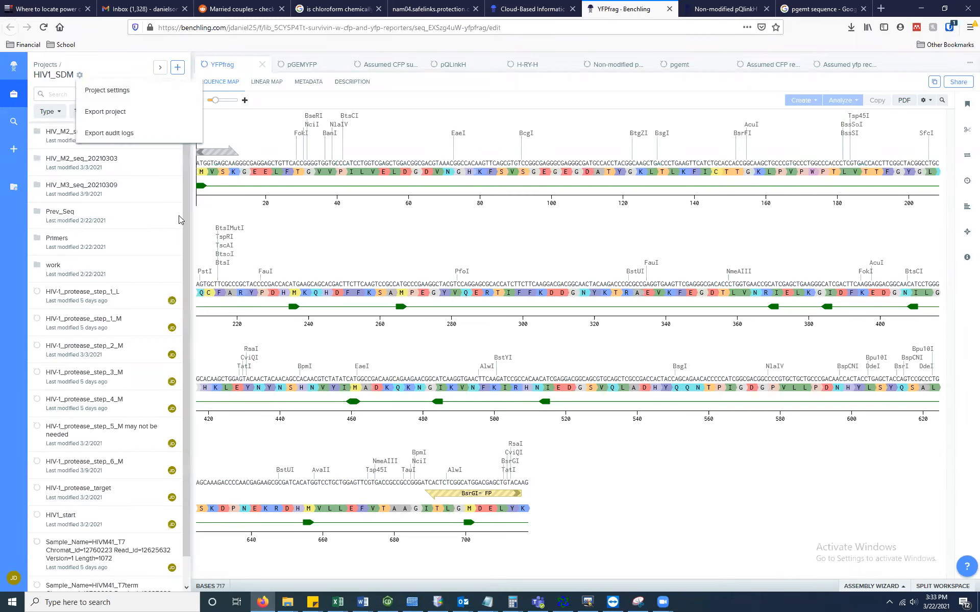
{"action": "left_click", "coordinate": [129, 90]}
{"action": "left_click", "coordinate": [436, 259]}
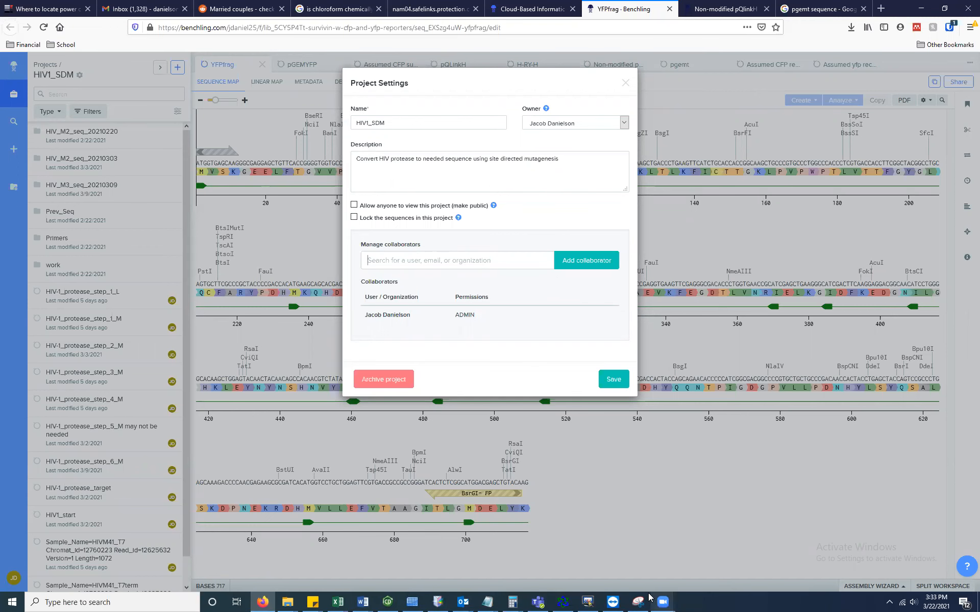
{"action": "mouse_move", "coordinate": [463, 601]}
{"action": "left_click", "coordinate": [467, 554]}
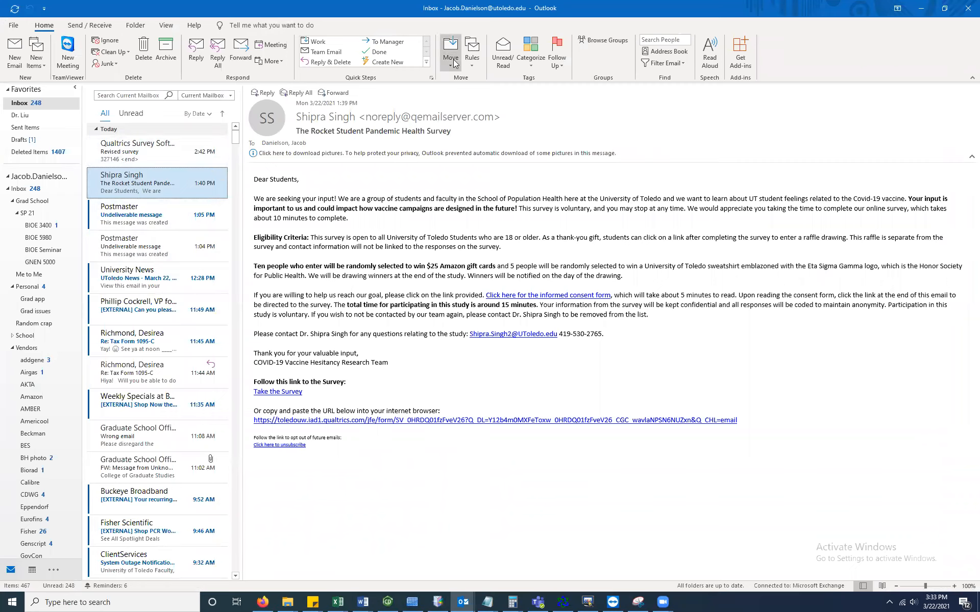
{"action": "left_click", "coordinate": [923, 10]}
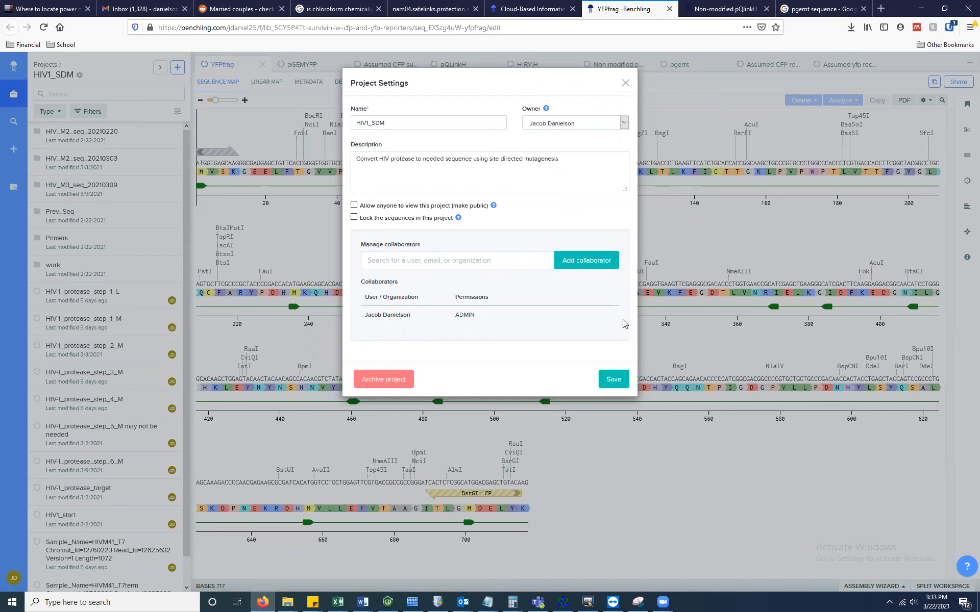
- Save the project settings and create a folder named HIV_M5_seq_20210322 in the HIV1_SDM project
{"action": "left_click", "coordinate": [620, 381]}
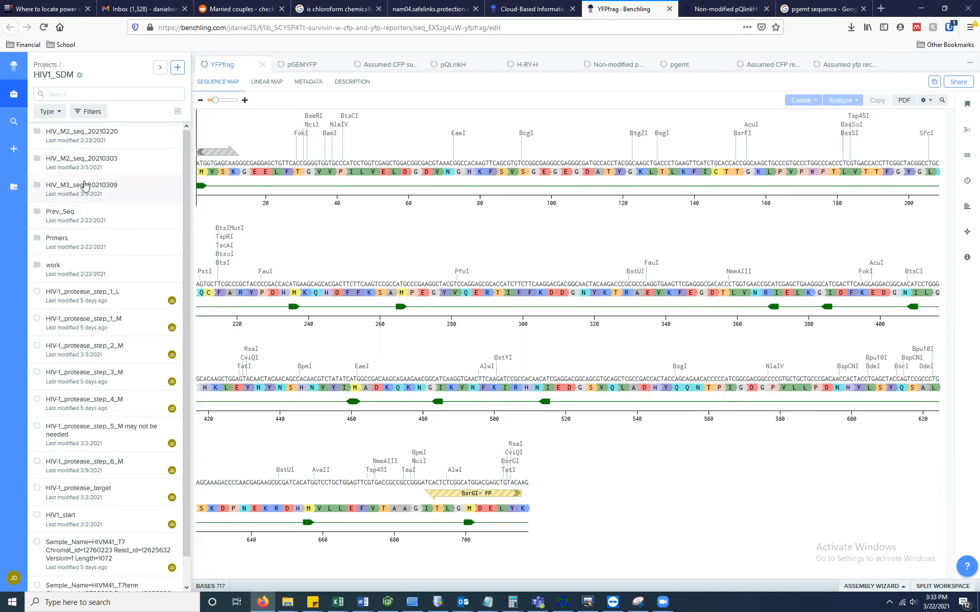
{"action": "left_click", "coordinate": [177, 68]}
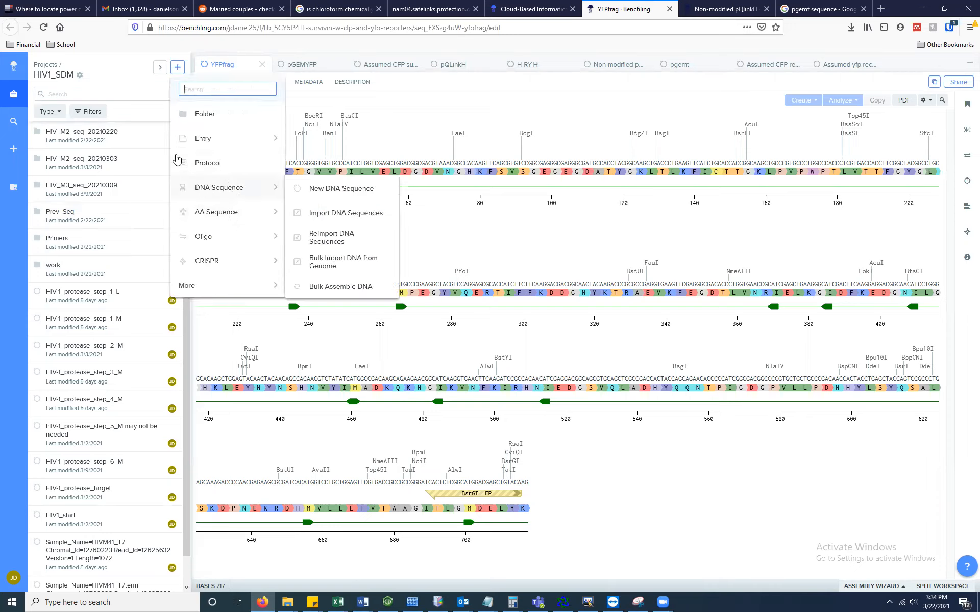
{"action": "left_click", "coordinate": [177, 68]}
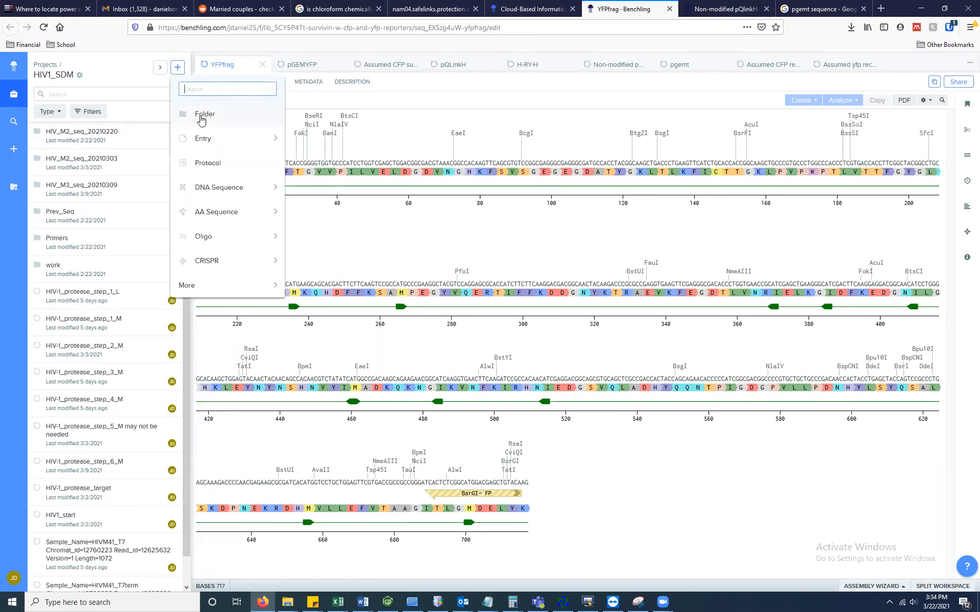
{"action": "left_click", "coordinate": [203, 115]}
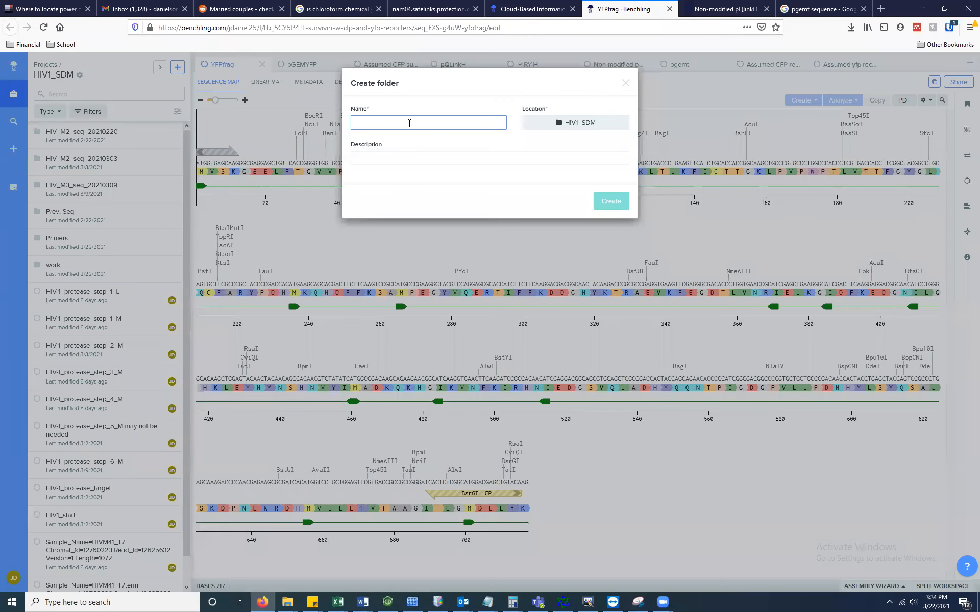
{"action": "type", "text": "HIV_M5_seq_20210322"}
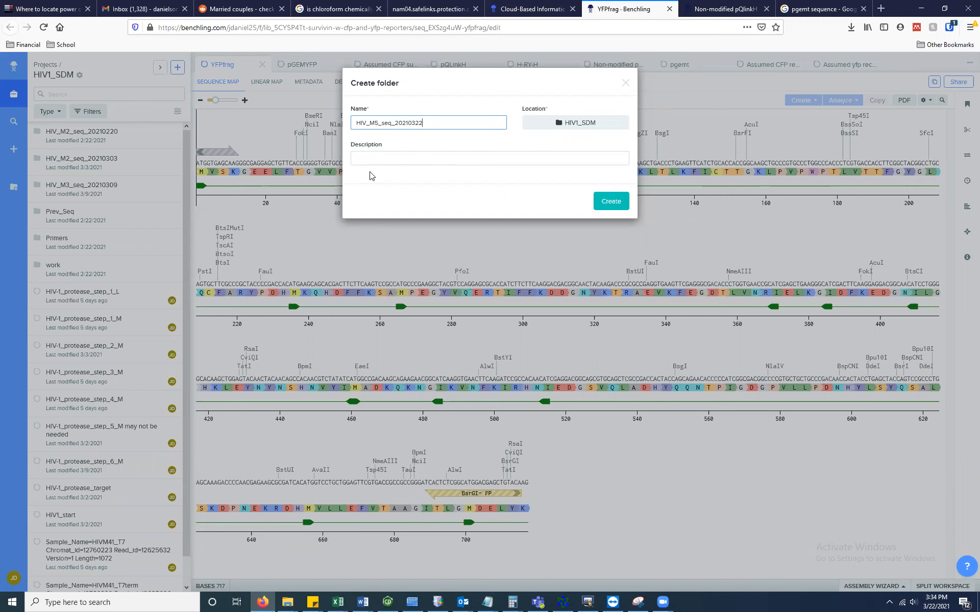
{"action": "left_click", "coordinate": [610, 199]}
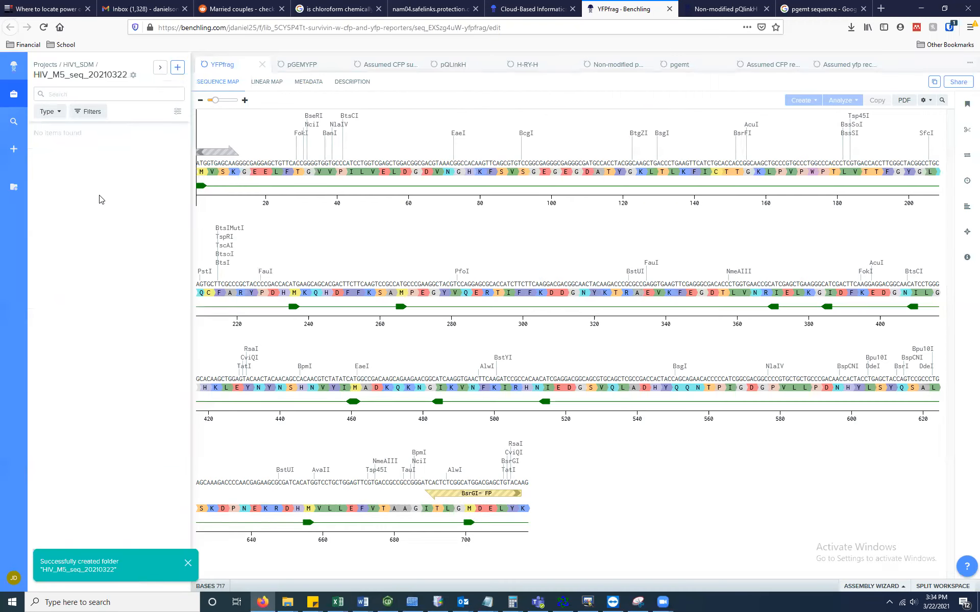
- Start importing DNA sequences into the HIV_M5_seq_20210322 folder and browse for the files to upload
{"action": "left_click", "coordinate": [177, 68]}
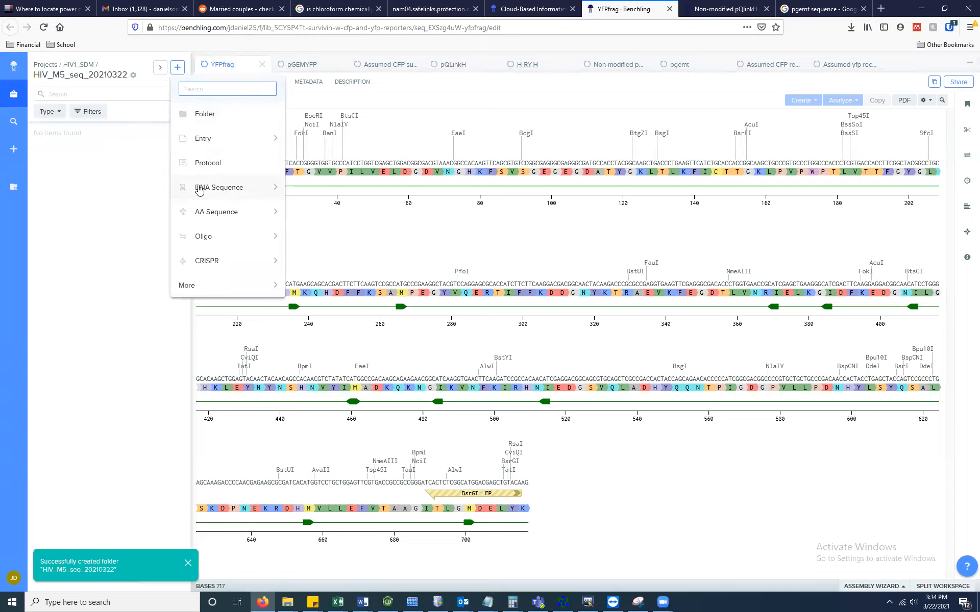
{"action": "mouse_move", "coordinate": [199, 189]}
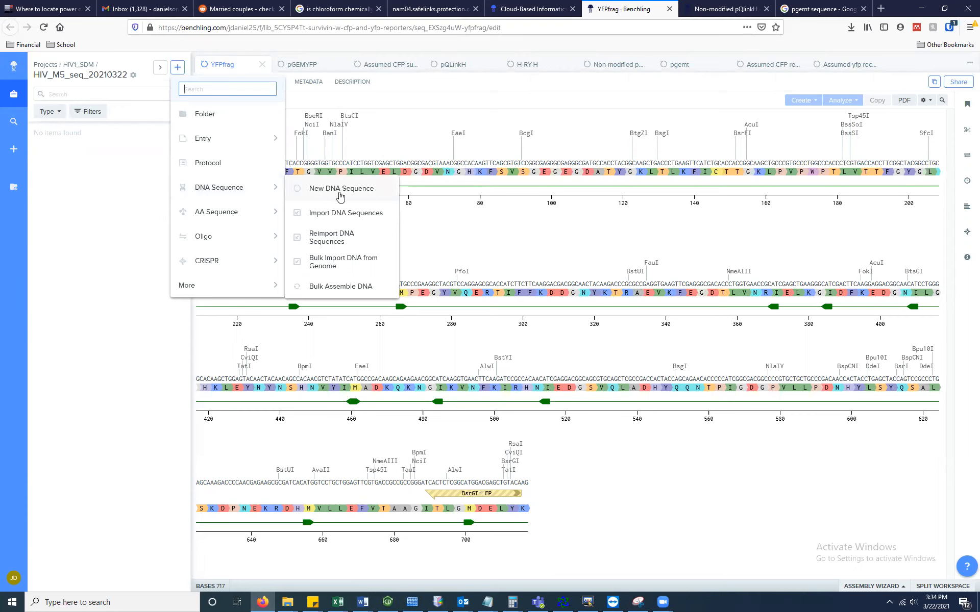
{"action": "left_click", "coordinate": [344, 222]}
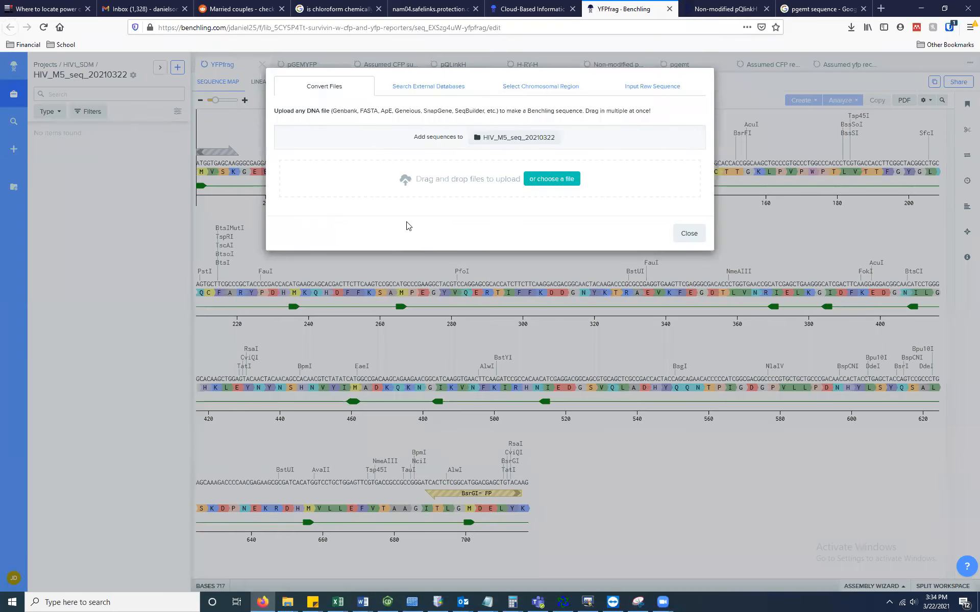
{"action": "left_click", "coordinate": [553, 181]}
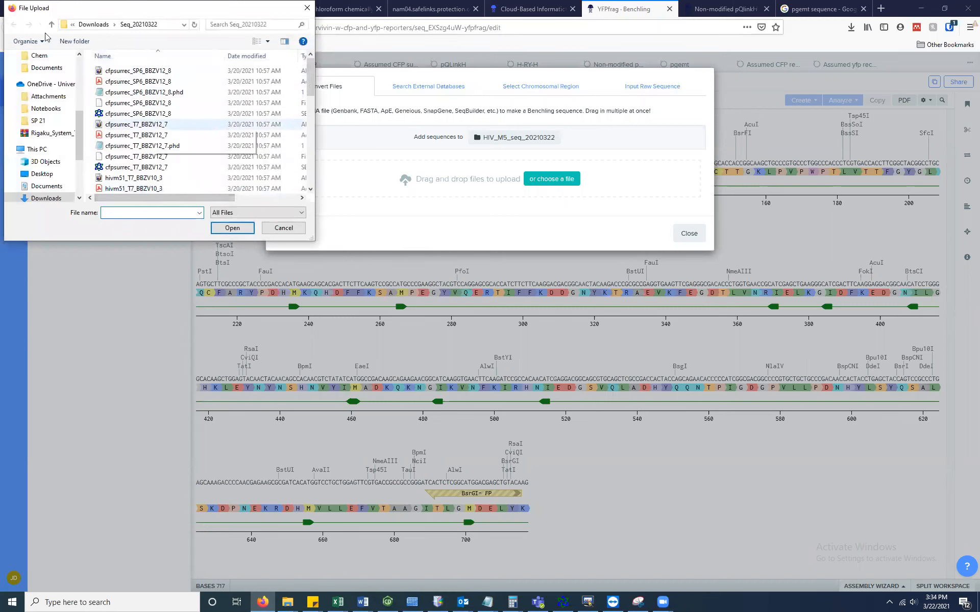
{"action": "scroll", "coordinate": [127, 104], "scroll_direction": "down", "scroll_amount": 2}
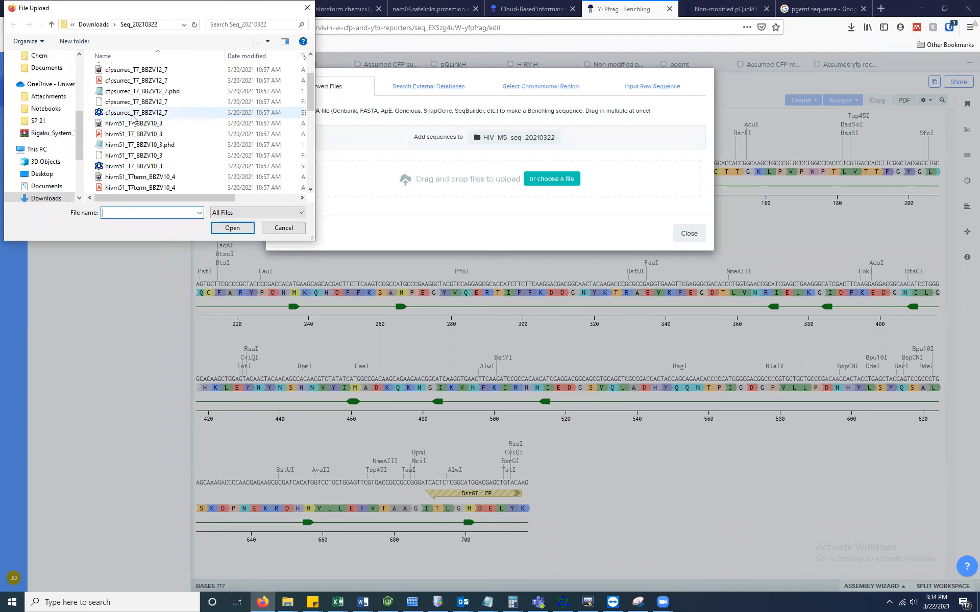
{"action": "left_click", "coordinate": [137, 169]}
{"action": "scroll", "coordinate": [153, 143], "scroll_direction": "down", "scroll_amount": 3}
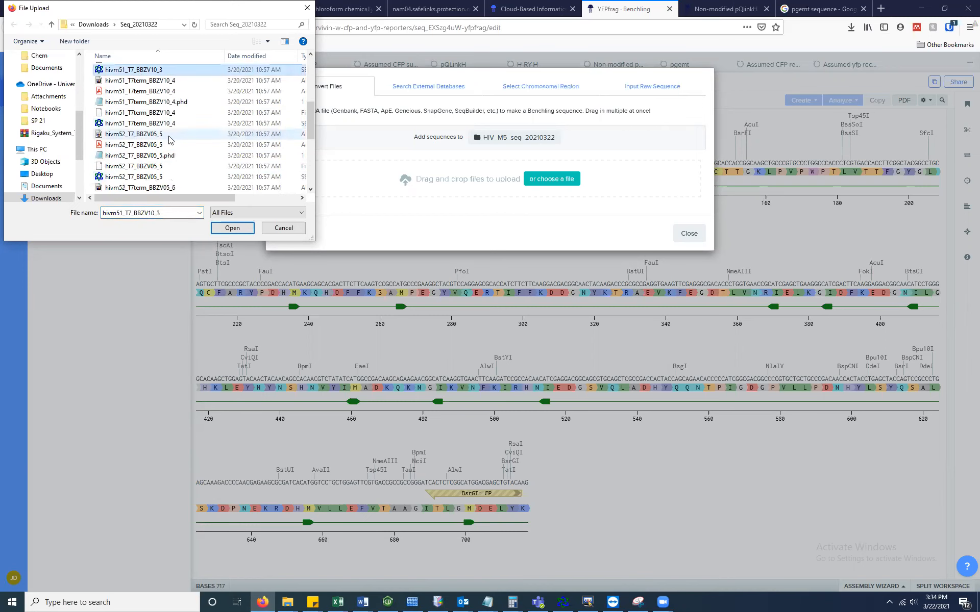
{"action": "left_click", "coordinate": [149, 126], "text": "ctrl"}
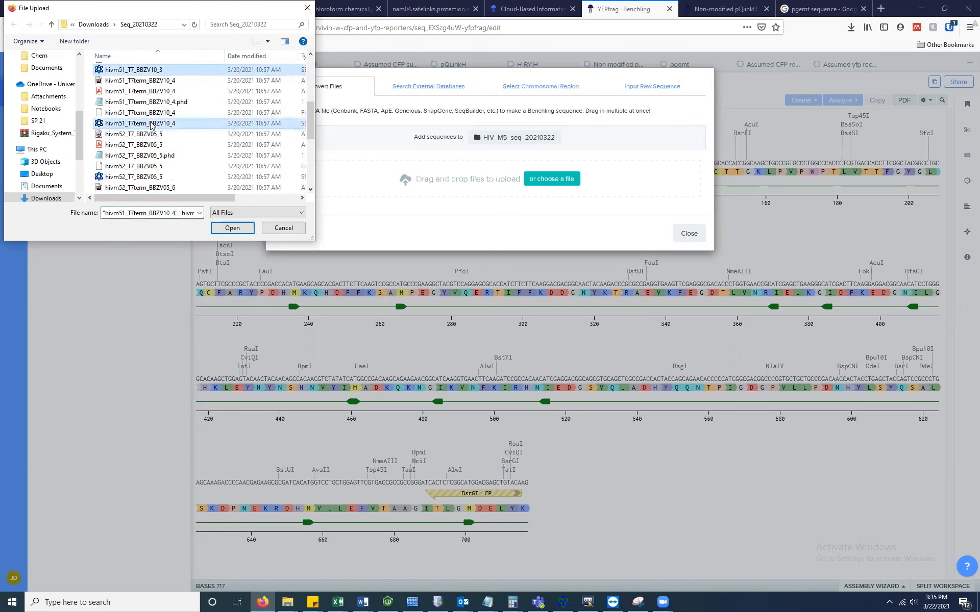
{"action": "scroll", "coordinate": [156, 159], "scroll_direction": "down", "scroll_amount": 1}
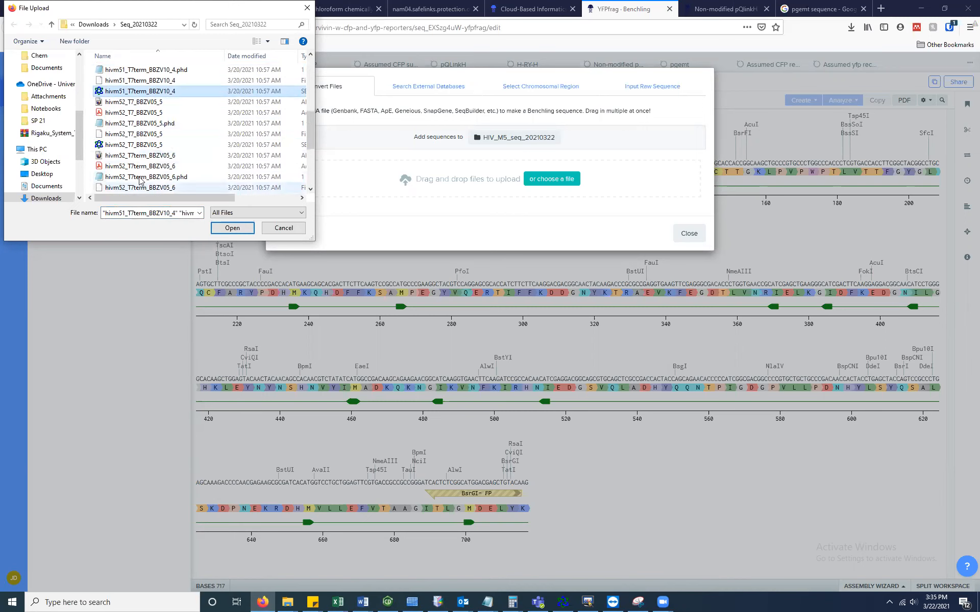
- Upload the .seq files hivm51_T7_BBZV10_3, hivm51_T7term_BBZV10_4, hivm52_T7_BBZV05_5 and hivm52_T7term_BBZV05_6 from Seq_20210322, closing the import dialog when finished
{"action": "left_click", "coordinate": [154, 147]}
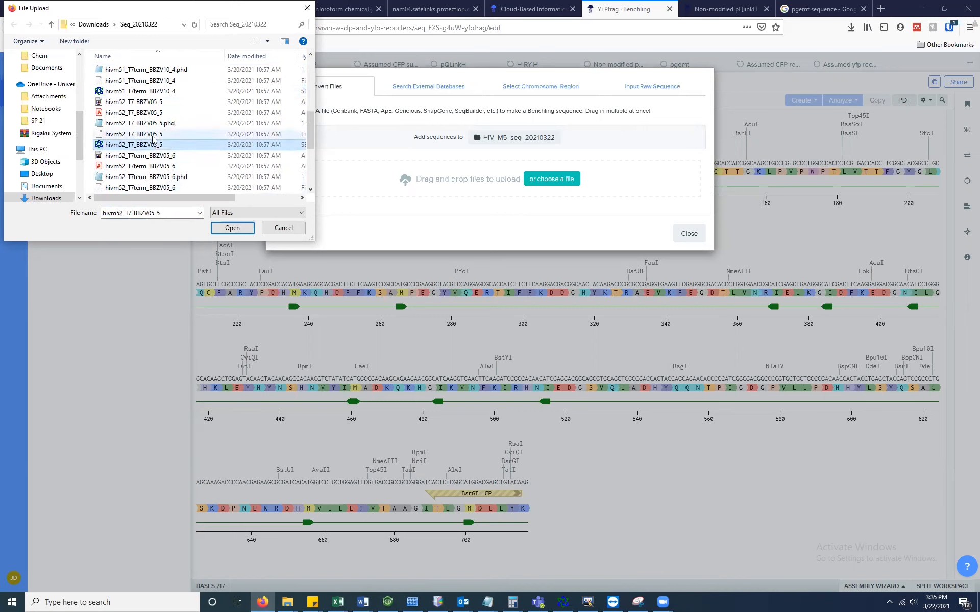
{"action": "scroll", "coordinate": [153, 145], "scroll_direction": "up", "scroll_amount": 1}
{"action": "left_click", "coordinate": [141, 70], "text": "ctrl"}
{"action": "left_click", "coordinate": [136, 121], "text": "ctrl"}
{"action": "scroll", "coordinate": [159, 157], "scroll_direction": "down", "scroll_amount": 4}
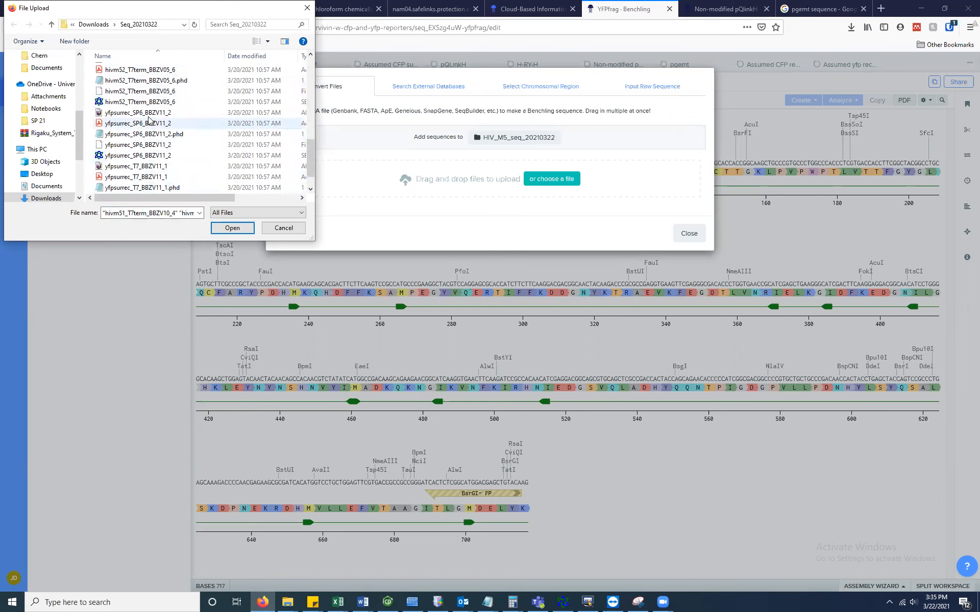
{"action": "left_click", "coordinate": [159, 102], "text": "ctrl"}
{"action": "scroll", "coordinate": [173, 127], "scroll_direction": "up", "scroll_amount": 5}
{"action": "left_click", "coordinate": [232, 228]}
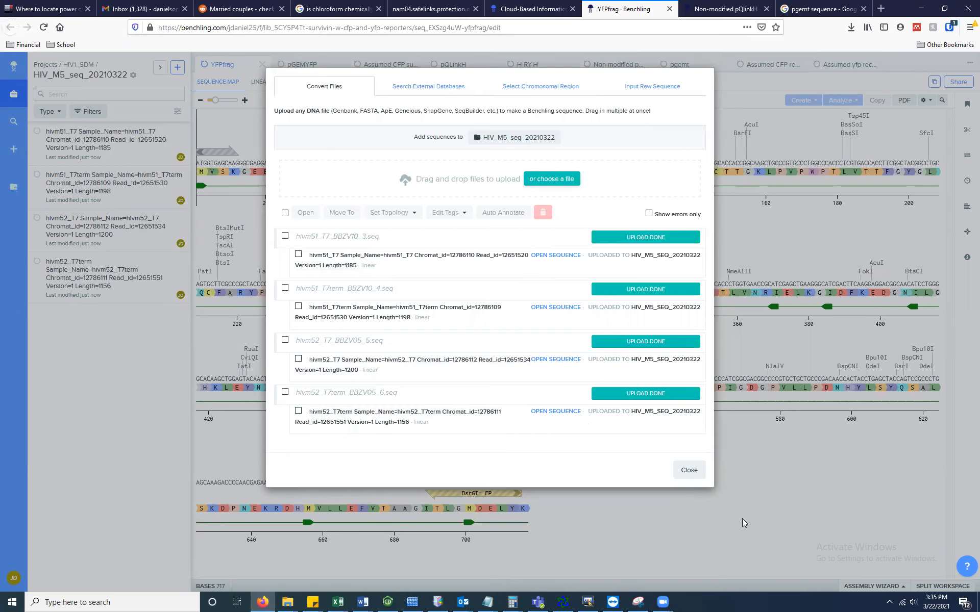
{"action": "left_click", "coordinate": [689, 470]}
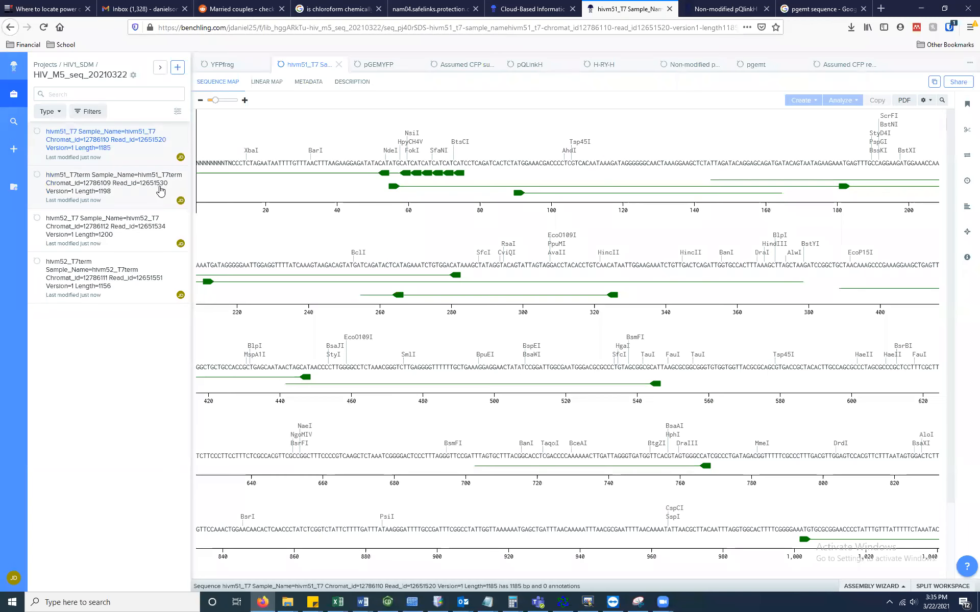
- Close the Addgene page and open the HIV-1_protease_step_2_M sequence from the HIV1_SDM project
{"action": "left_click", "coordinate": [74, 65]}
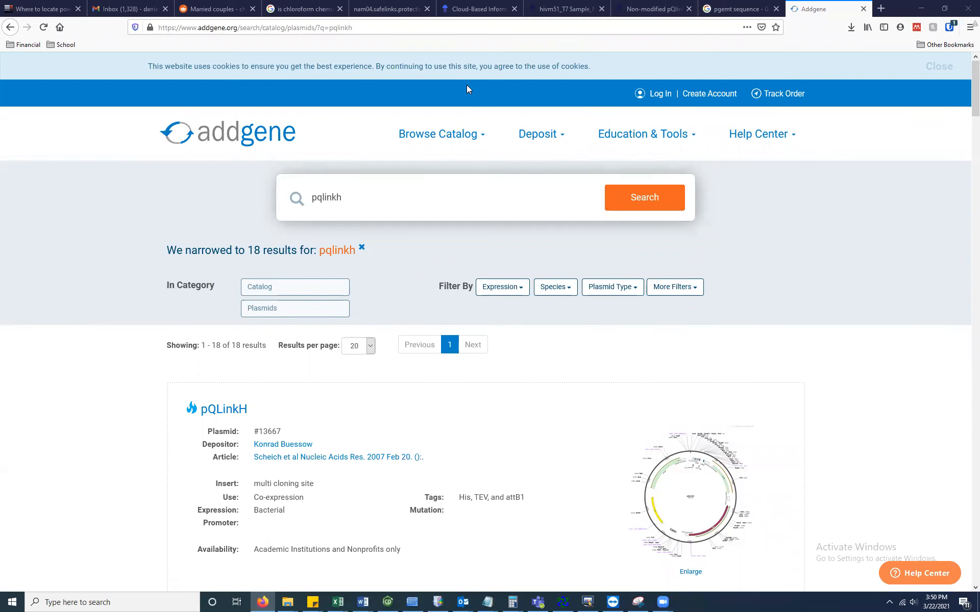
{"action": "left_click", "coordinate": [863, 11]}
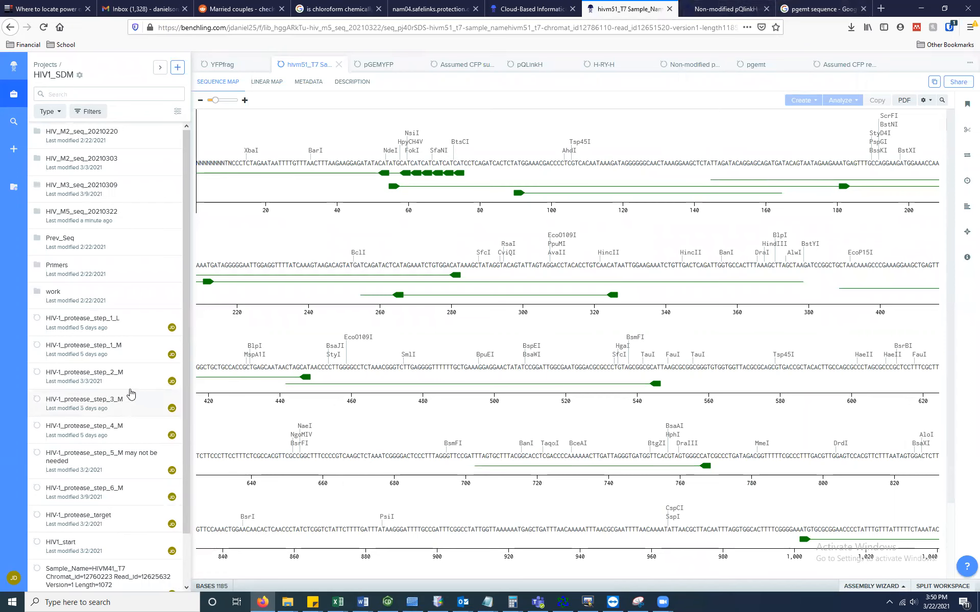
{"action": "left_click", "coordinate": [116, 379]}
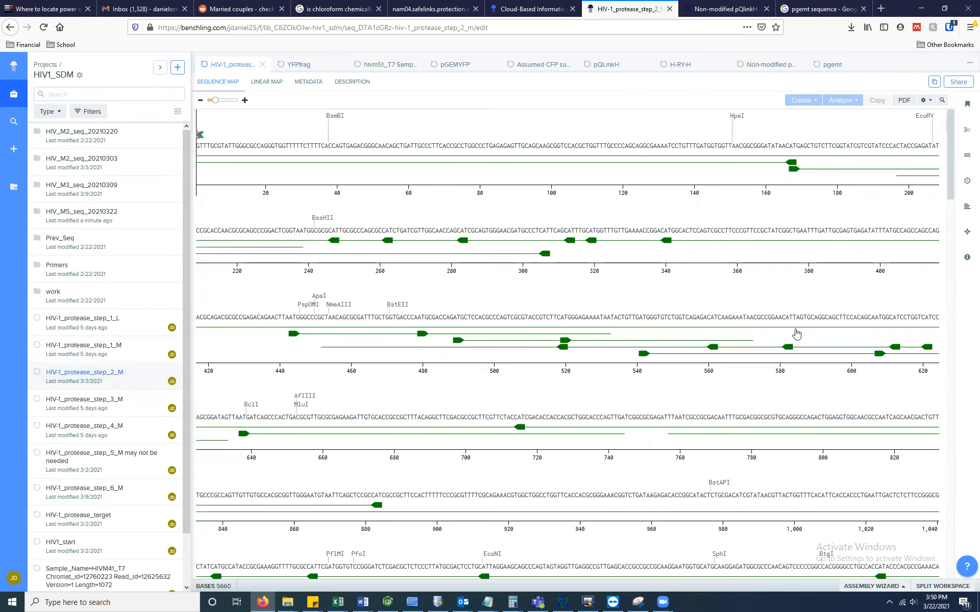
{"action": "left_click", "coordinate": [968, 215]}
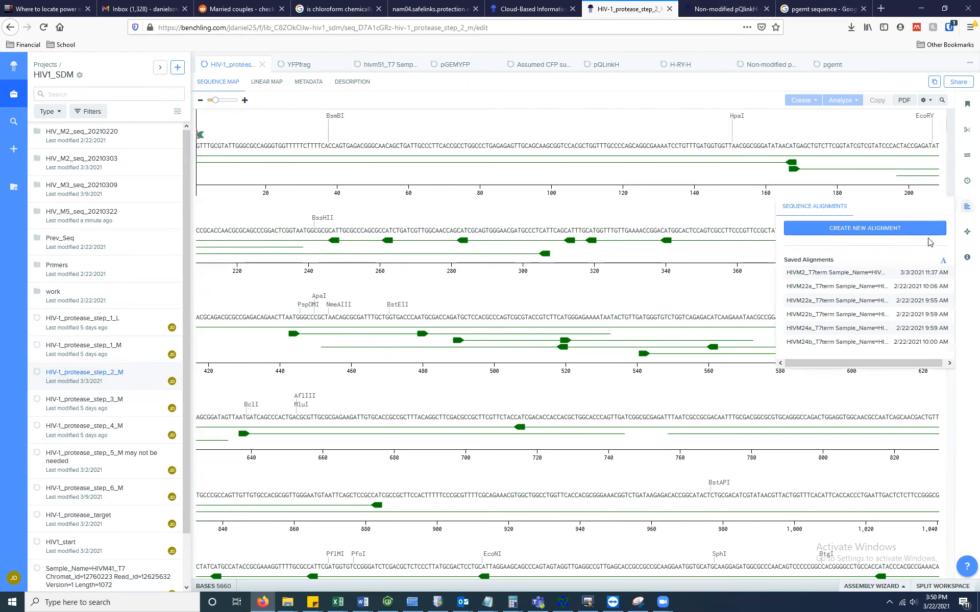
{"action": "left_click", "coordinate": [869, 230]}
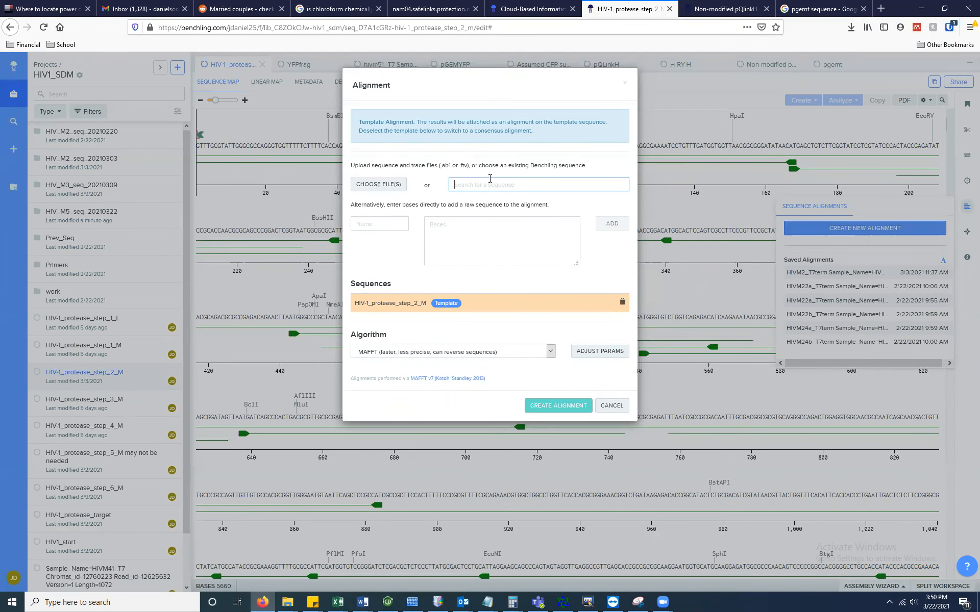
{"action": "type", "text": "h"}
{"action": "type", "text": "ib"}
{"action": "key", "text": "BackSpace"}
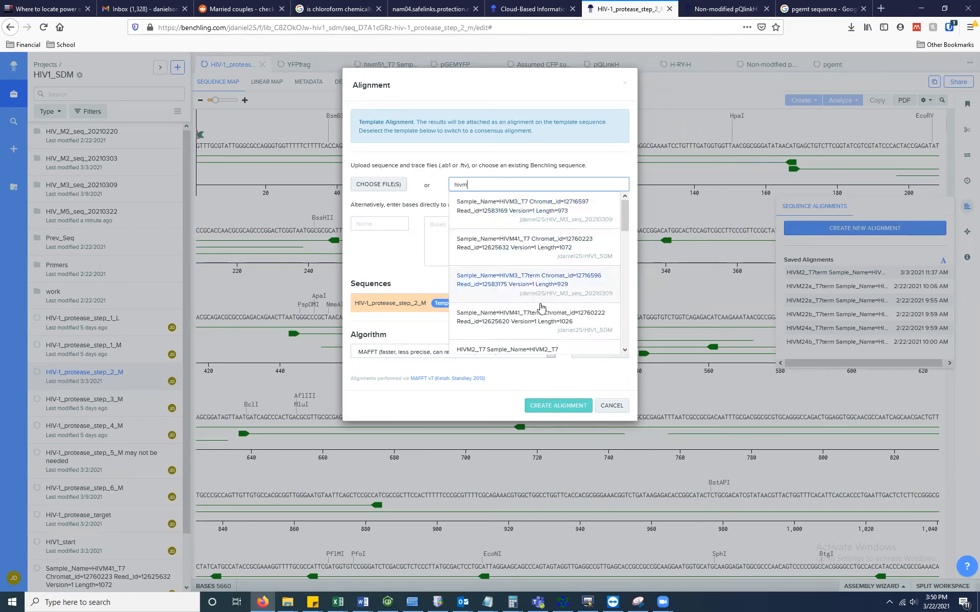
{"action": "scroll", "coordinate": [541, 310], "scroll_direction": "down", "scroll_amount": 3}
{"action": "scroll", "coordinate": [541, 310], "scroll_direction": "down", "scroll_amount": 5}
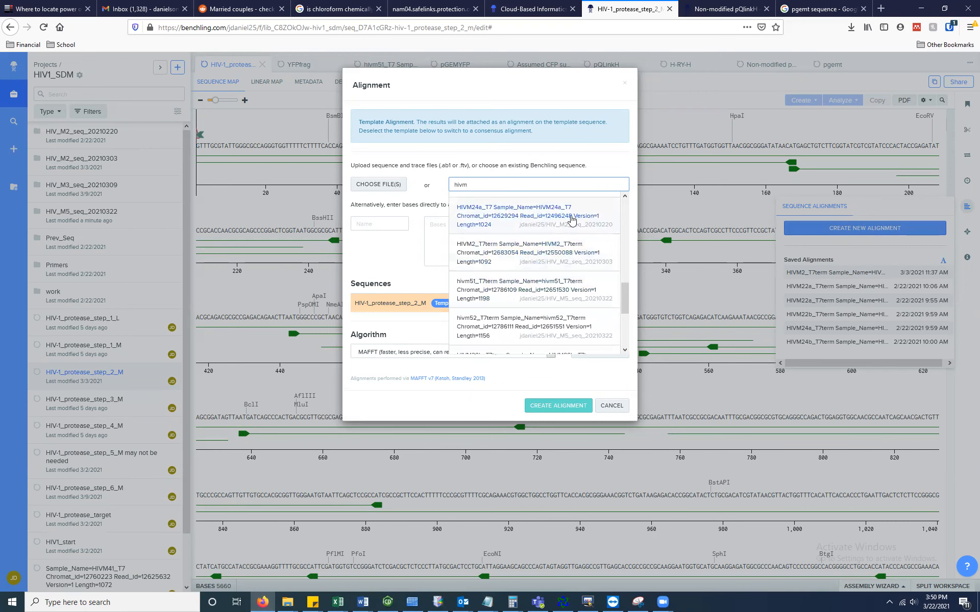
{"action": "left_click", "coordinate": [566, 252]}
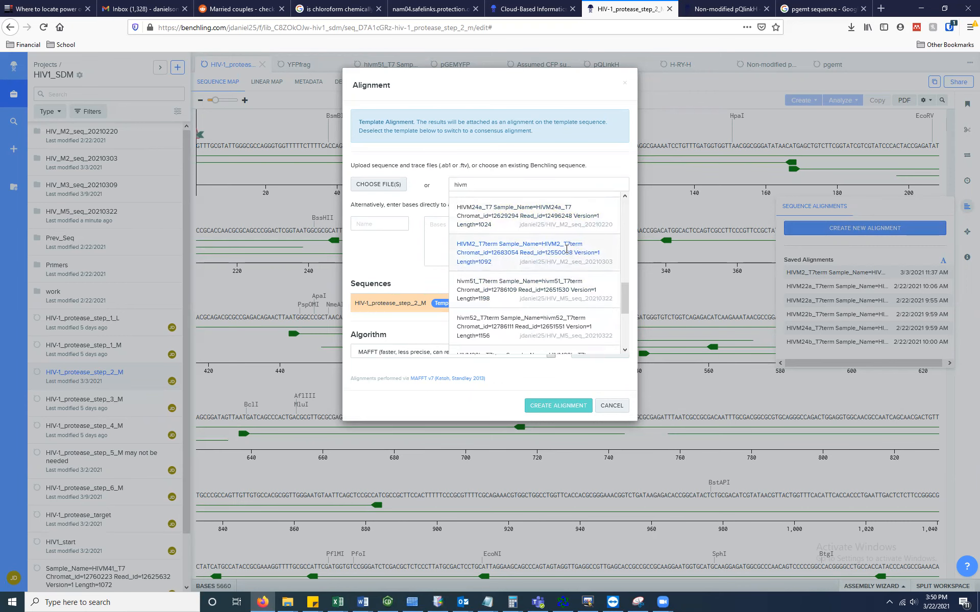
{"action": "left_click", "coordinate": [489, 188]}
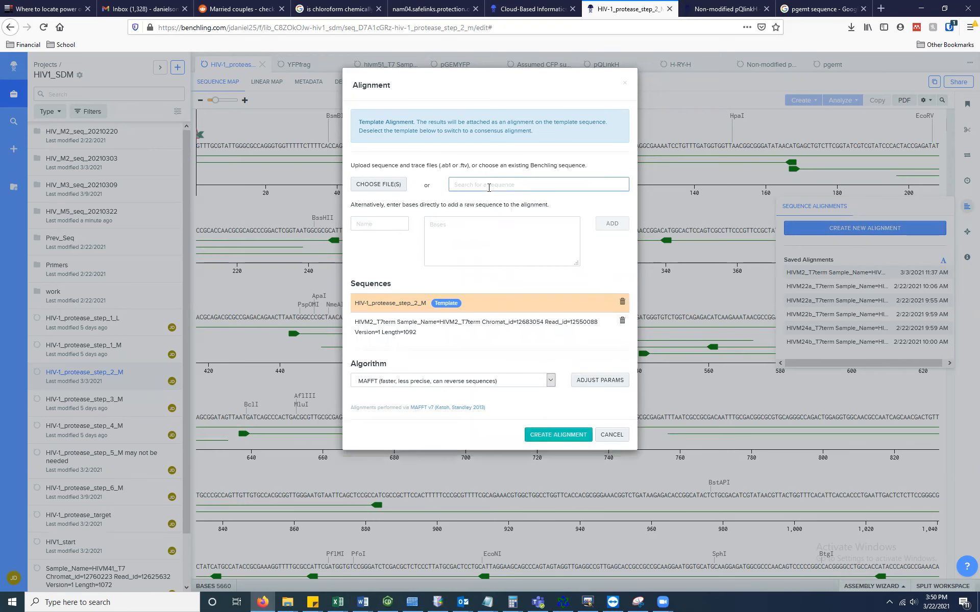
{"action": "left_click", "coordinate": [378, 183]}
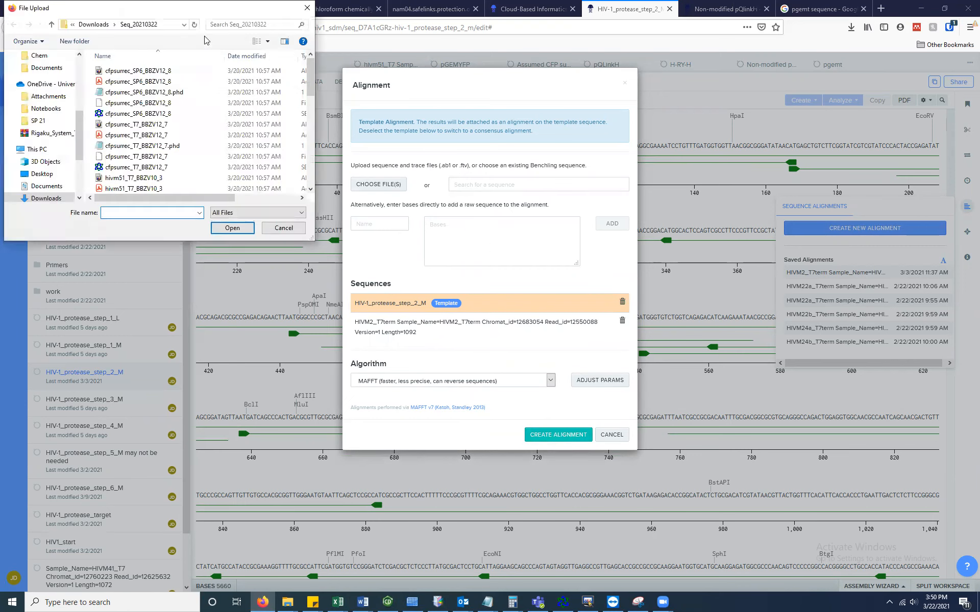
{"action": "left_click", "coordinate": [83, 25]}
{"action": "scroll", "coordinate": [38, 129], "scroll_direction": "up", "scroll_amount": 3}
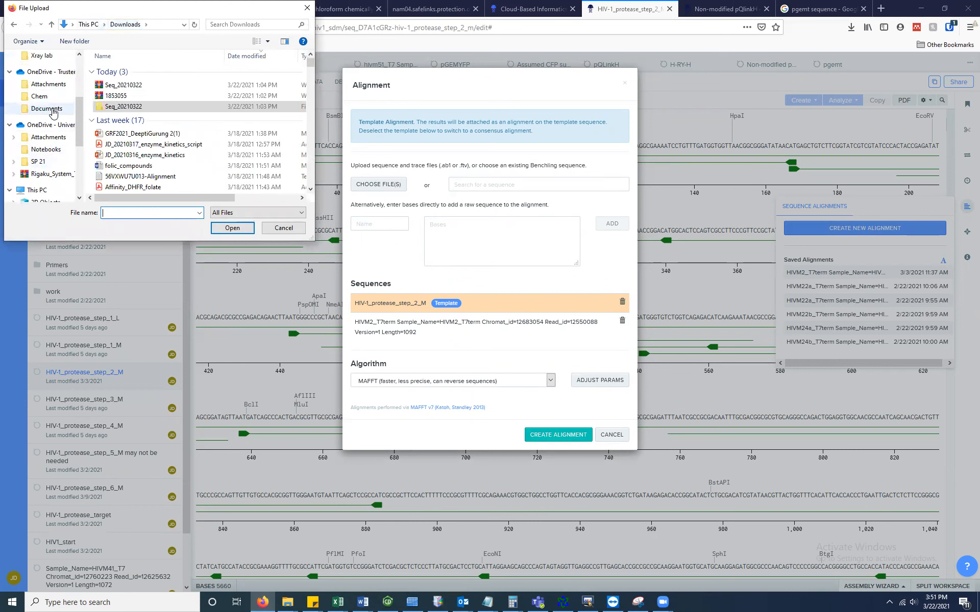
{"action": "scroll", "coordinate": [51, 108], "scroll_direction": "up", "scroll_amount": 1}
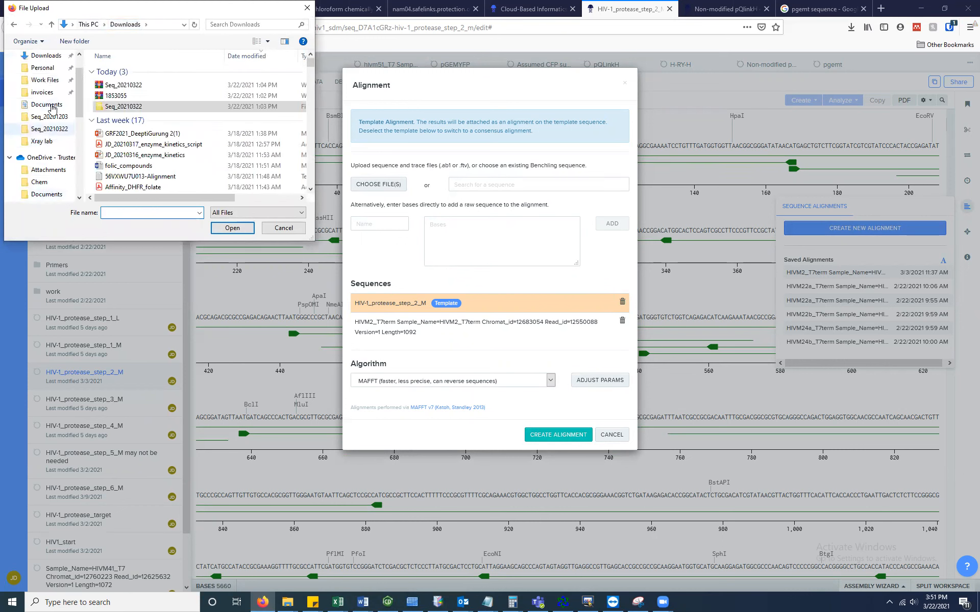
{"action": "left_click", "coordinate": [45, 80]}
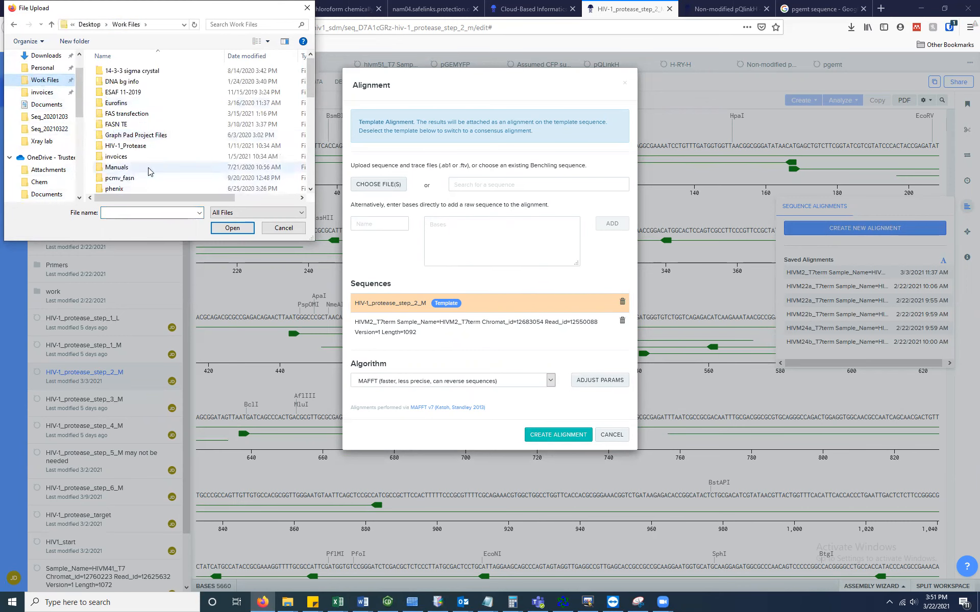
{"action": "double_click", "coordinate": [127, 147]}
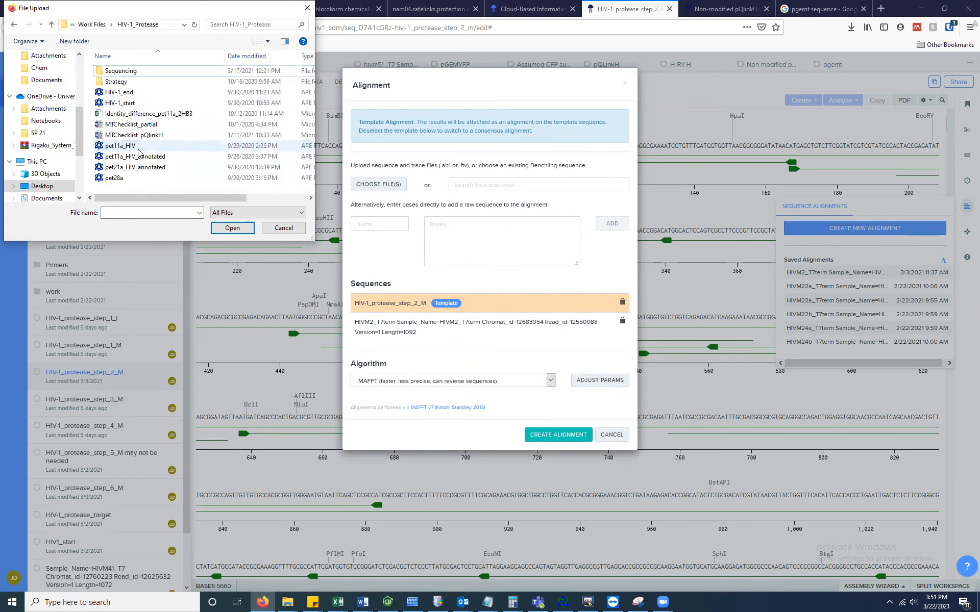
{"action": "double_click", "coordinate": [129, 71]}
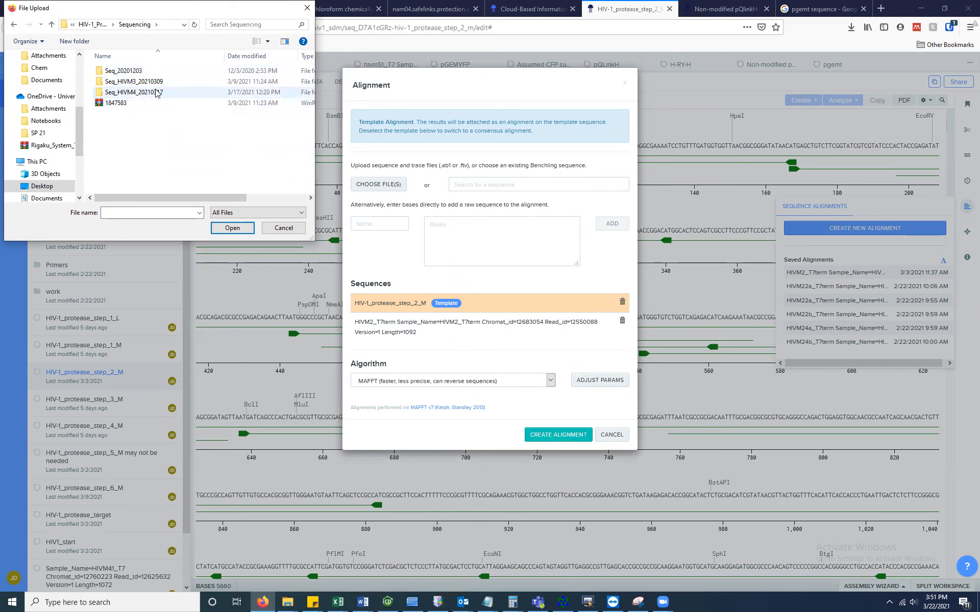
{"action": "double_click", "coordinate": [137, 72]}
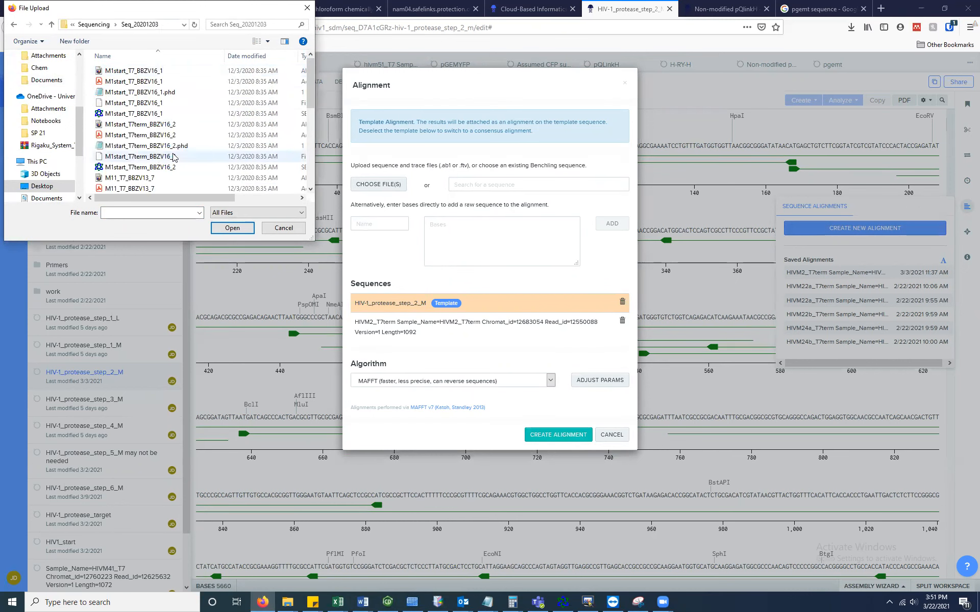
{"action": "scroll", "coordinate": [172, 157], "scroll_direction": "down", "scroll_amount": 6}
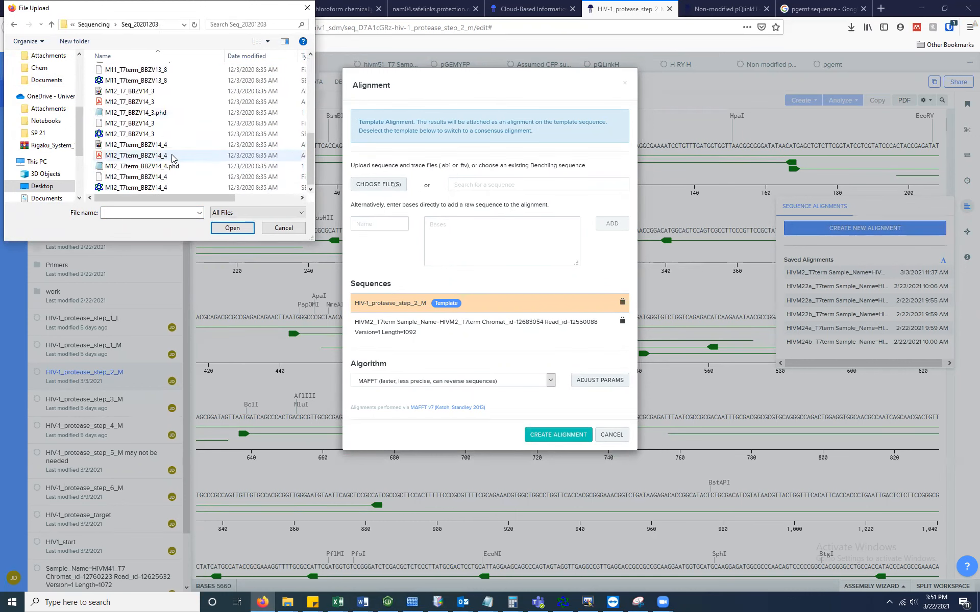
{"action": "scroll", "coordinate": [173, 157], "scroll_direction": "up", "scroll_amount": 6}
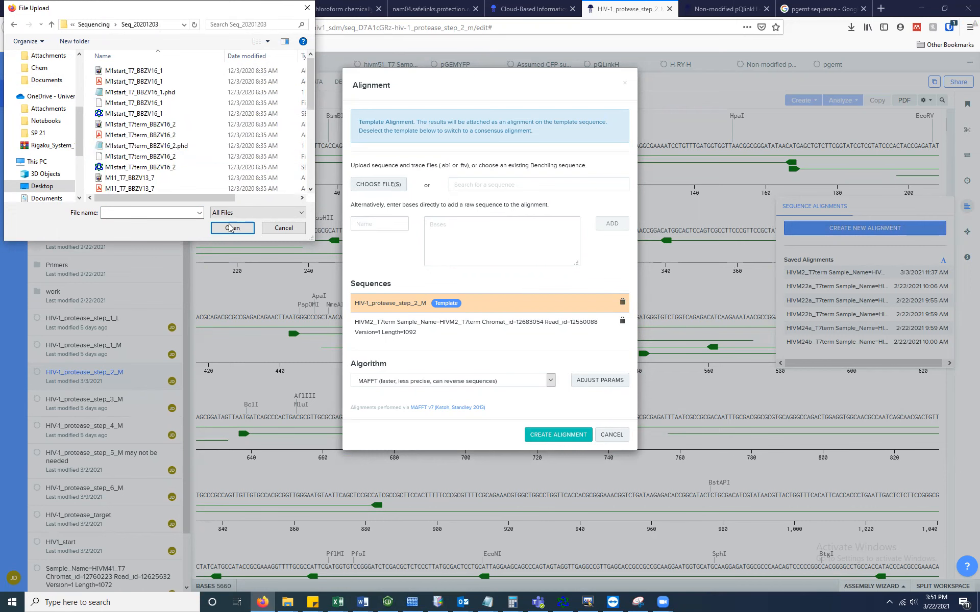
{"action": "left_click", "coordinate": [283, 228]}
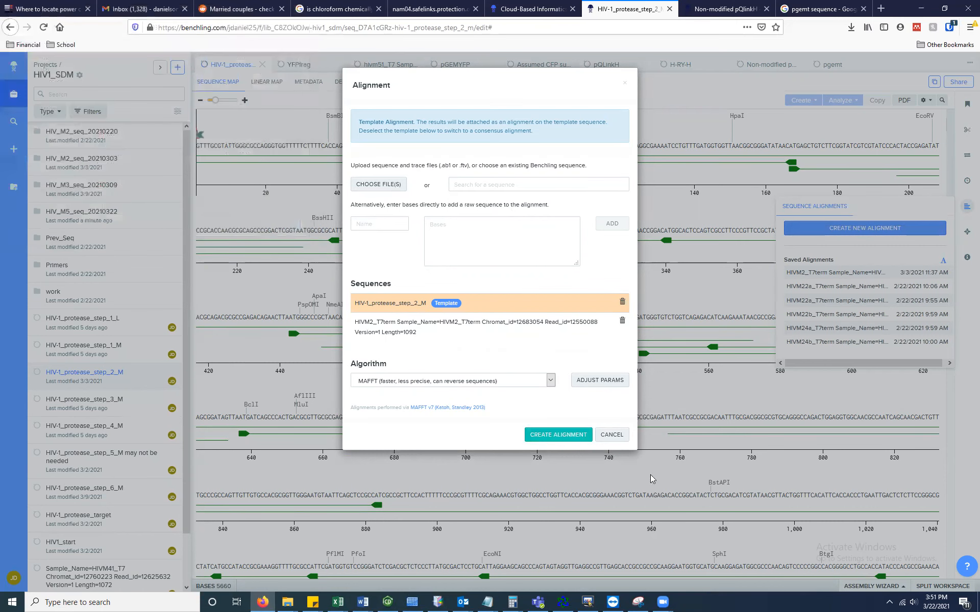
{"action": "left_click", "coordinate": [612, 434]}
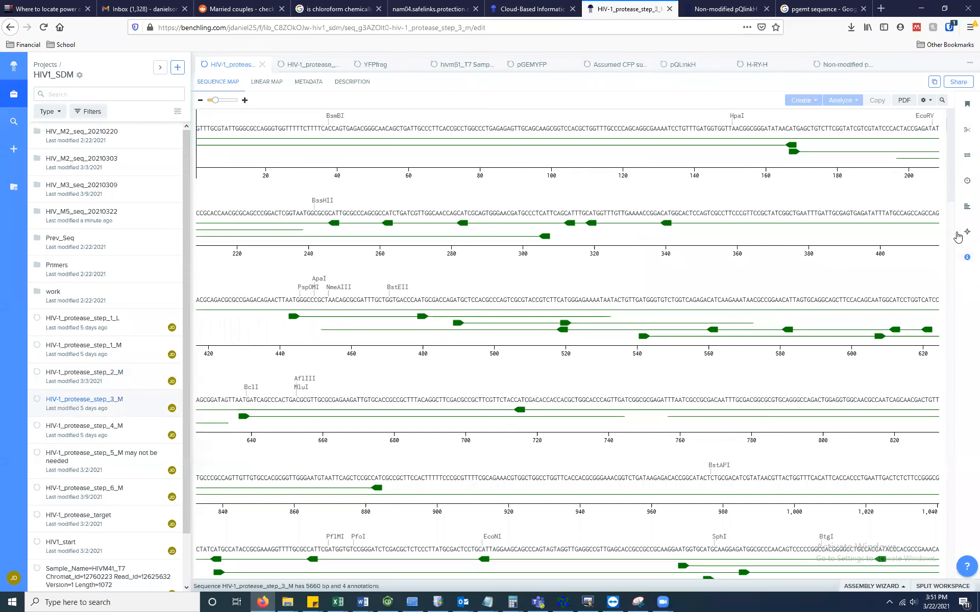
- Start a new alignment with HIV-1_protease_step_3_M as the template and search the existing sequences for HIV
{"action": "left_click", "coordinate": [967, 209]}
{"action": "left_click", "coordinate": [893, 228]}
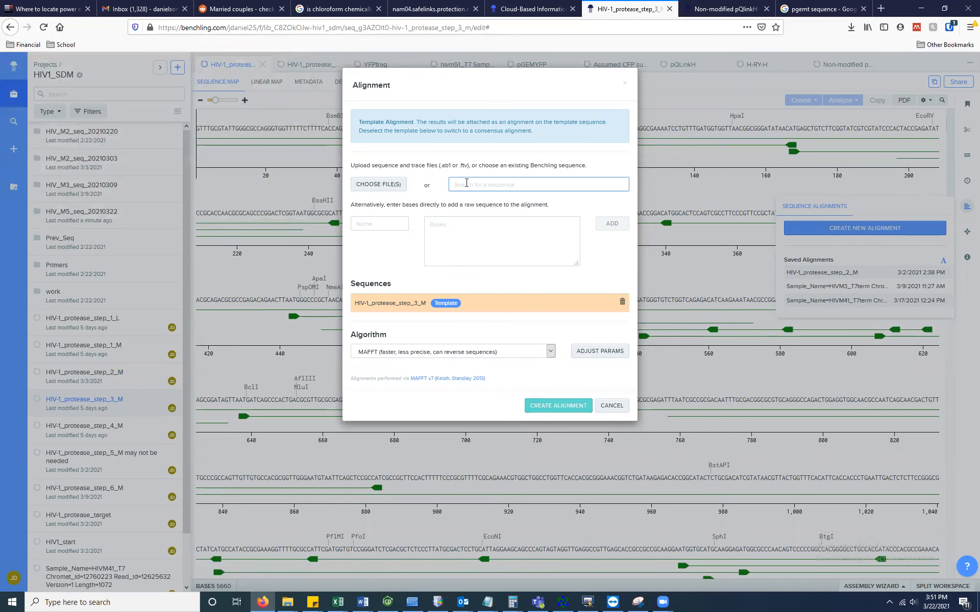
{"action": "type", "text": "HIV1m"}
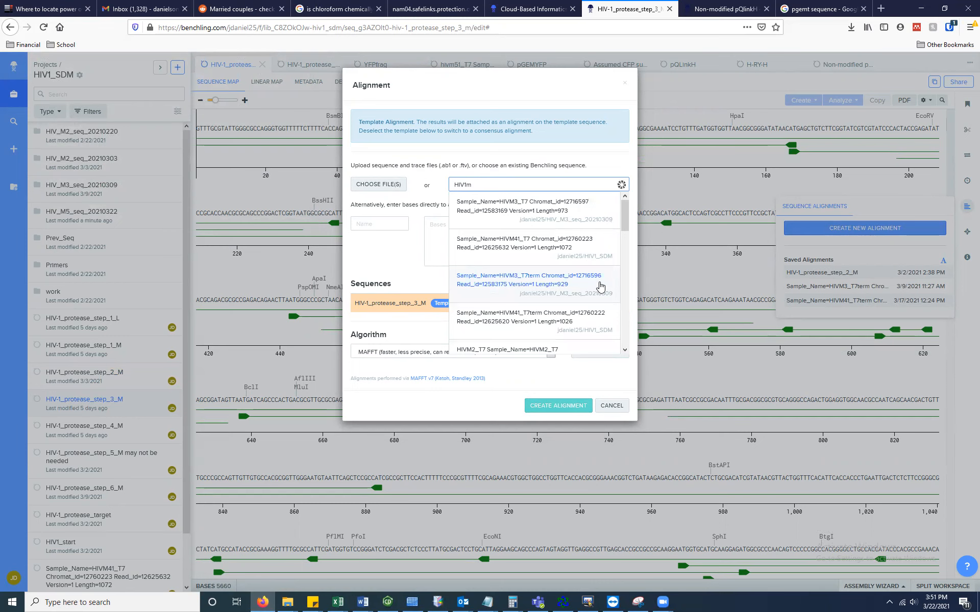
{"action": "key", "text": "BackSpace"}
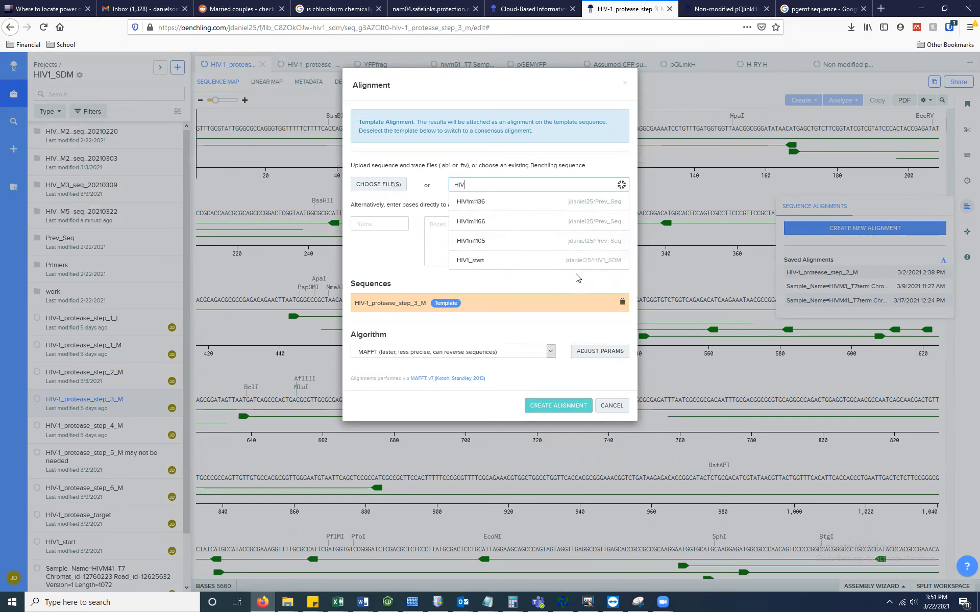
- Add the existing HIVM3_T7 read from the HIV_M3_seq_20210309 folder to the alignment
{"action": "scroll", "coordinate": [576, 275], "scroll_direction": "down", "scroll_amount": 3}
{"action": "scroll", "coordinate": [575, 276], "scroll_direction": "down", "scroll_amount": 2}
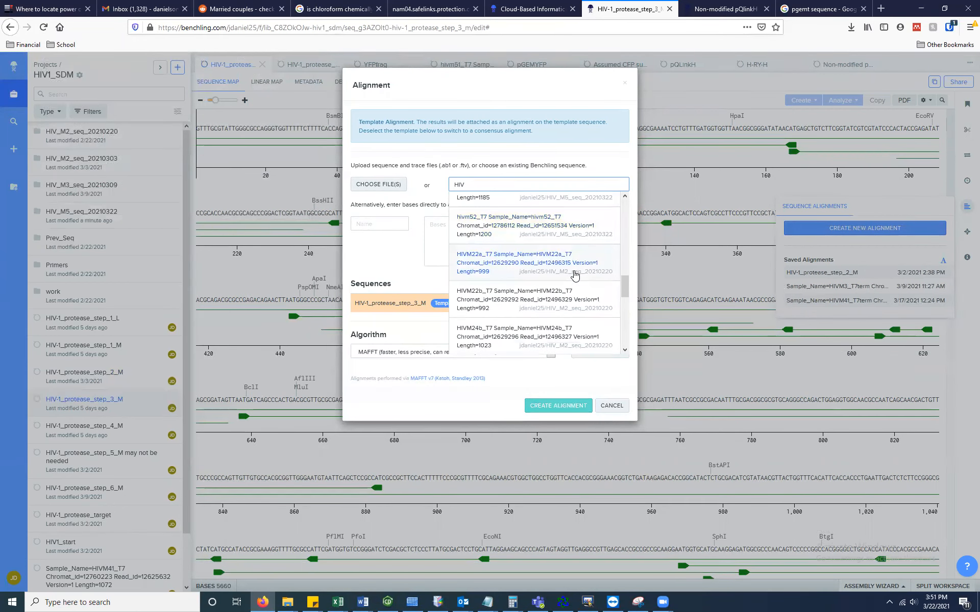
{"action": "scroll", "coordinate": [575, 276], "scroll_direction": "up", "scroll_amount": 4}
{"action": "scroll", "coordinate": [575, 276], "scroll_direction": "down", "scroll_amount": 4}
{"action": "scroll", "coordinate": [575, 275], "scroll_direction": "down", "scroll_amount": 2}
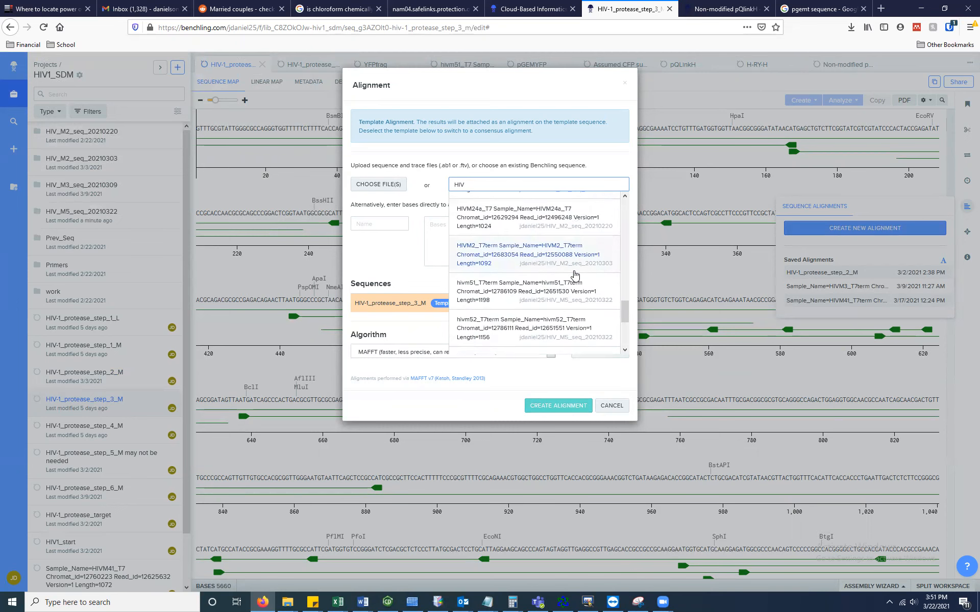
{"action": "scroll", "coordinate": [576, 275], "scroll_direction": "down", "scroll_amount": 3}
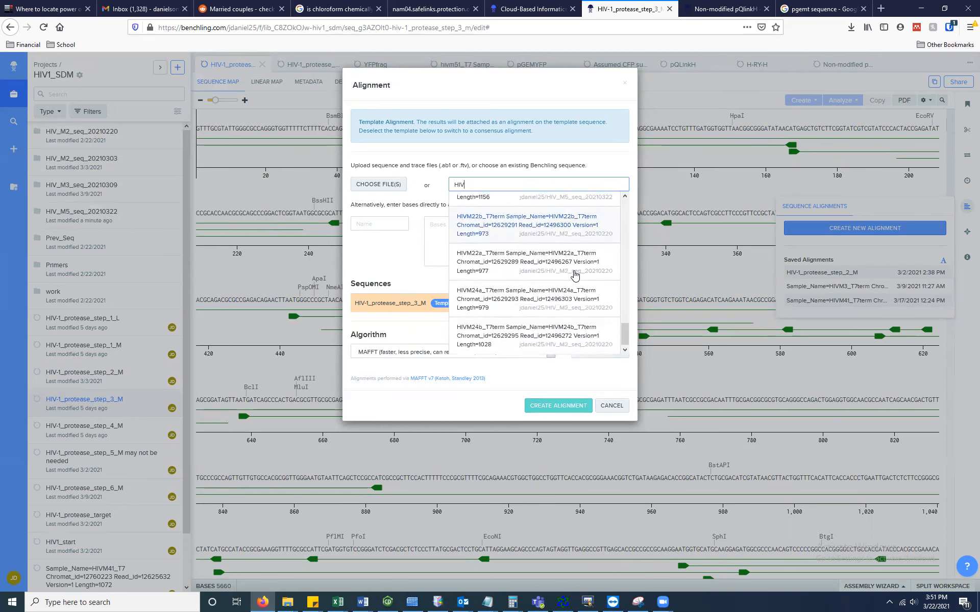
{"action": "scroll", "coordinate": [575, 275], "scroll_direction": "up", "scroll_amount": 3}
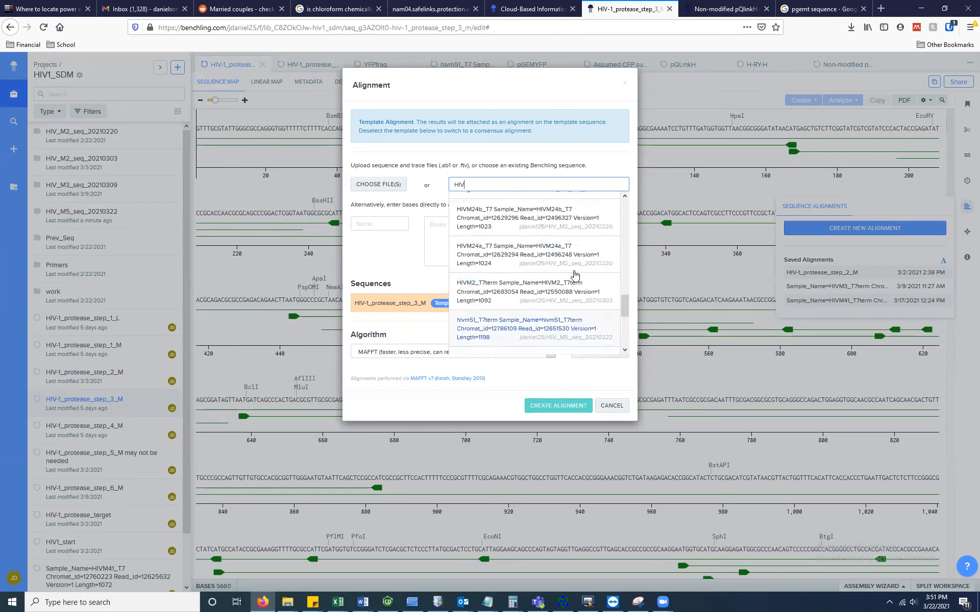
{"action": "scroll", "coordinate": [575, 276], "scroll_direction": "up", "scroll_amount": 3}
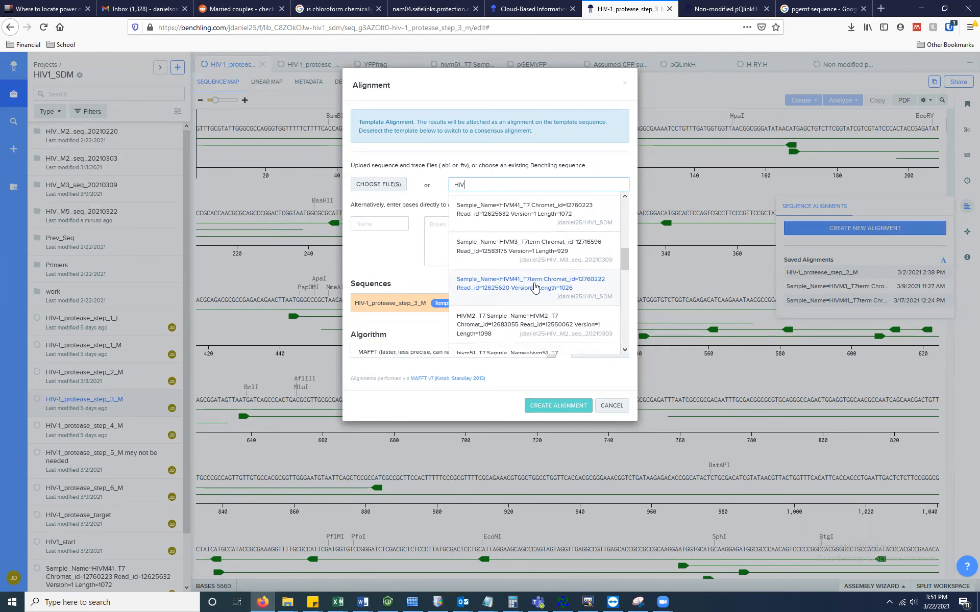
{"action": "scroll", "coordinate": [536, 287], "scroll_direction": "up", "scroll_amount": 1}
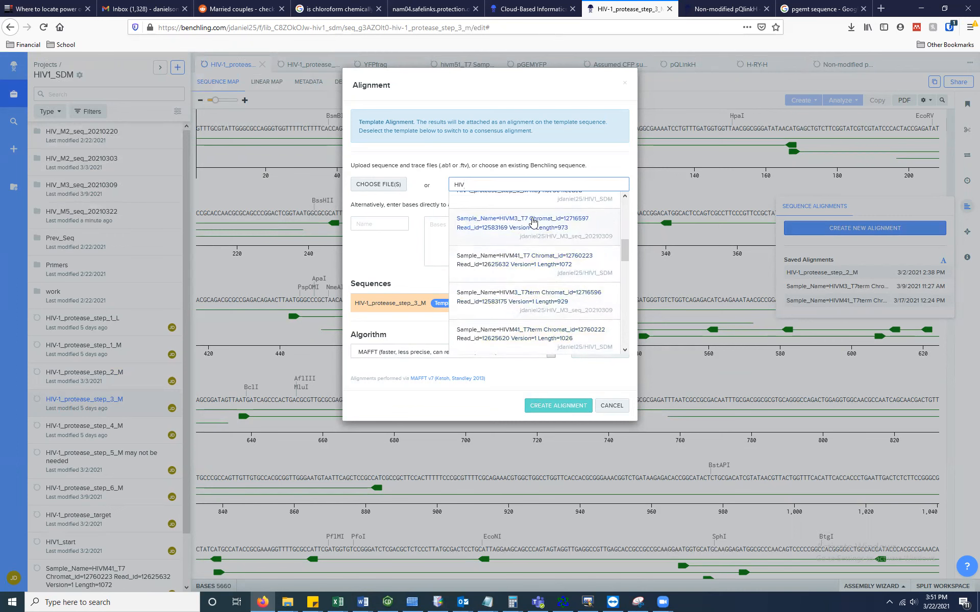
{"action": "left_click_drag", "start_coordinate": [533, 220], "coordinate": [535, 226]}
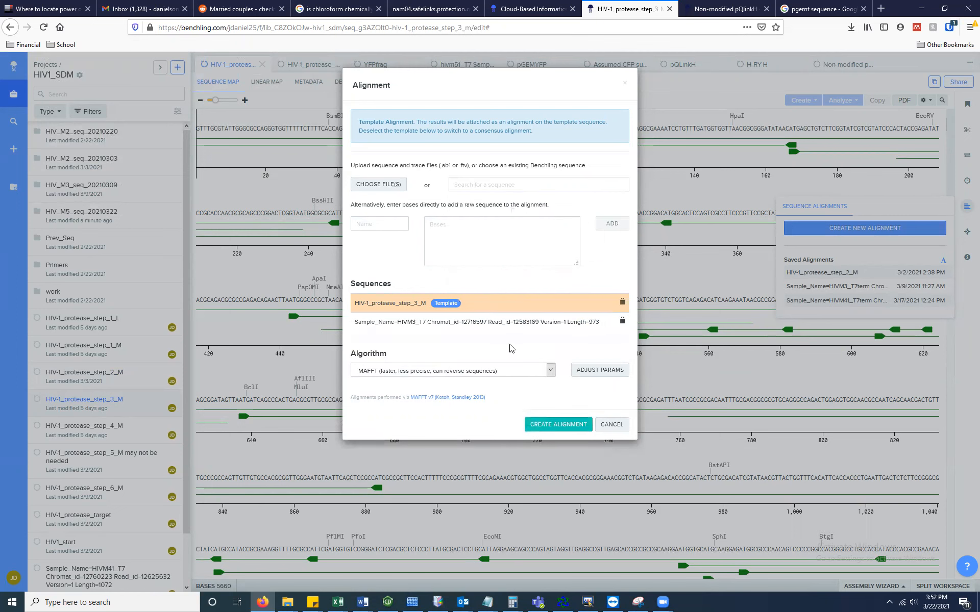
- Add the file HIVM3_T7term_BBZV35_2.seq to the alignment from Work Files, HIV-1_Protease, Sequencing, Seq_HIVM3_20210309
{"action": "left_click", "coordinate": [384, 185]}
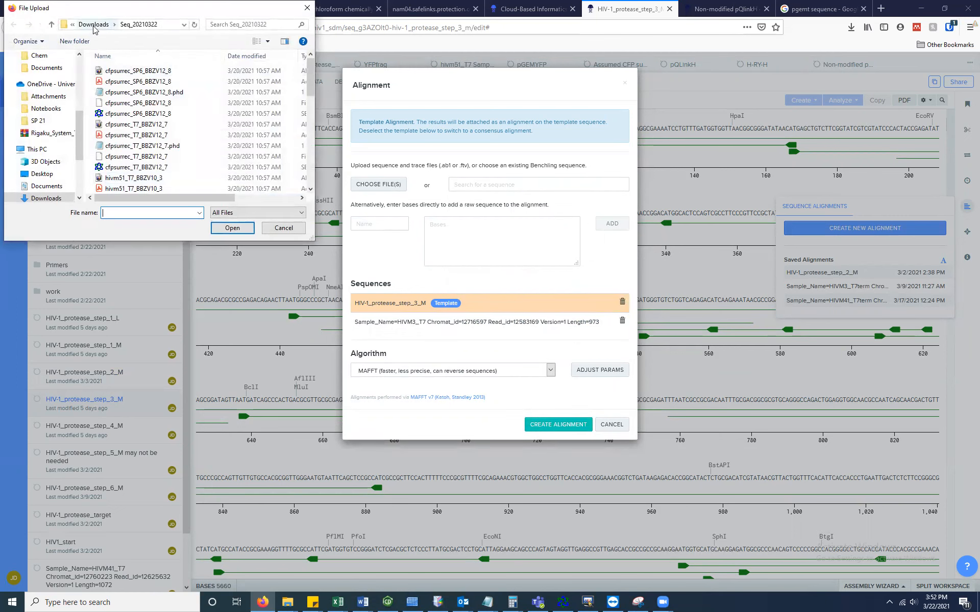
{"action": "left_click", "coordinate": [96, 24]}
{"action": "scroll", "coordinate": [54, 102], "scroll_direction": "up", "scroll_amount": 3}
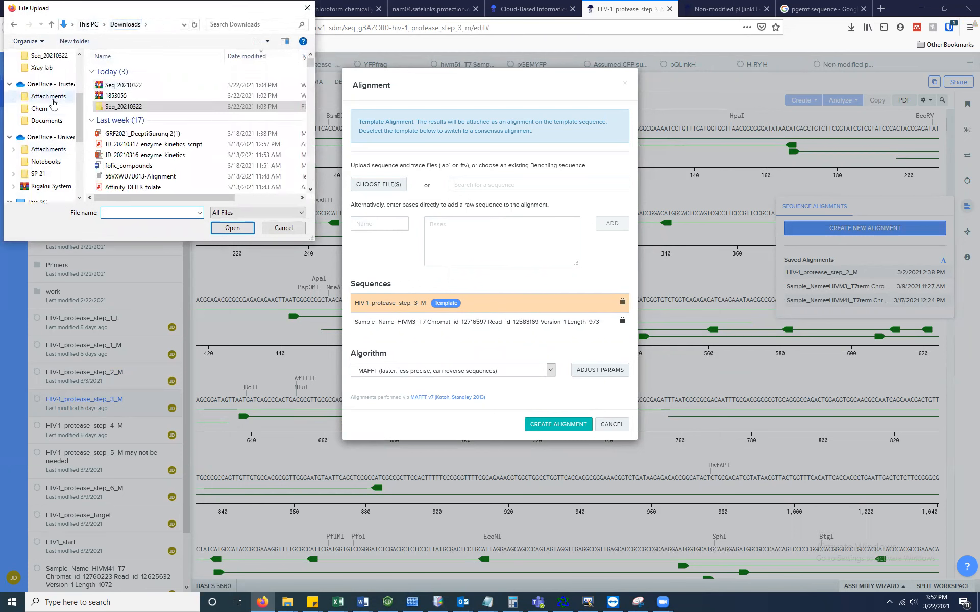
{"action": "left_click", "coordinate": [49, 112]}
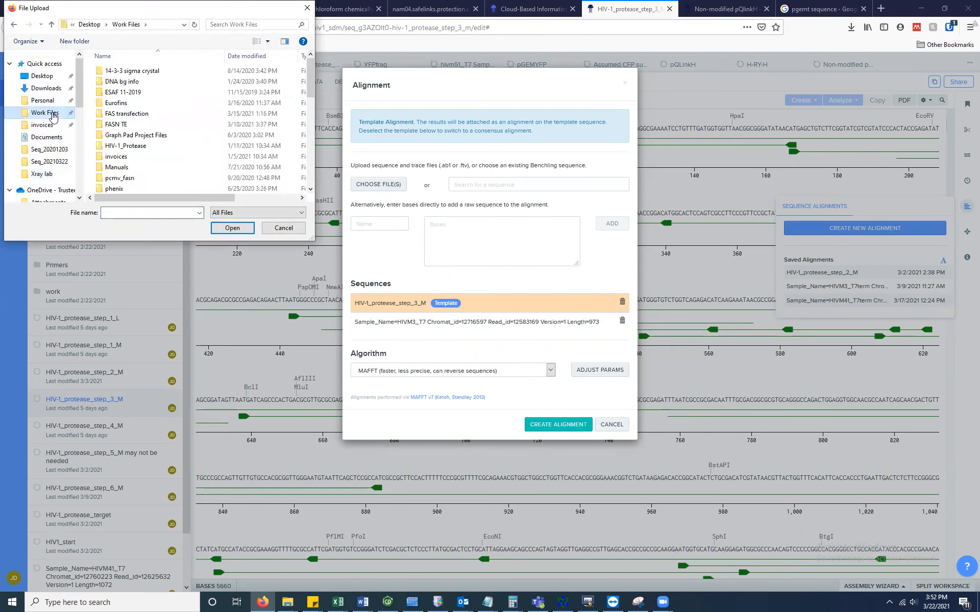
{"action": "double_click", "coordinate": [137, 147]}
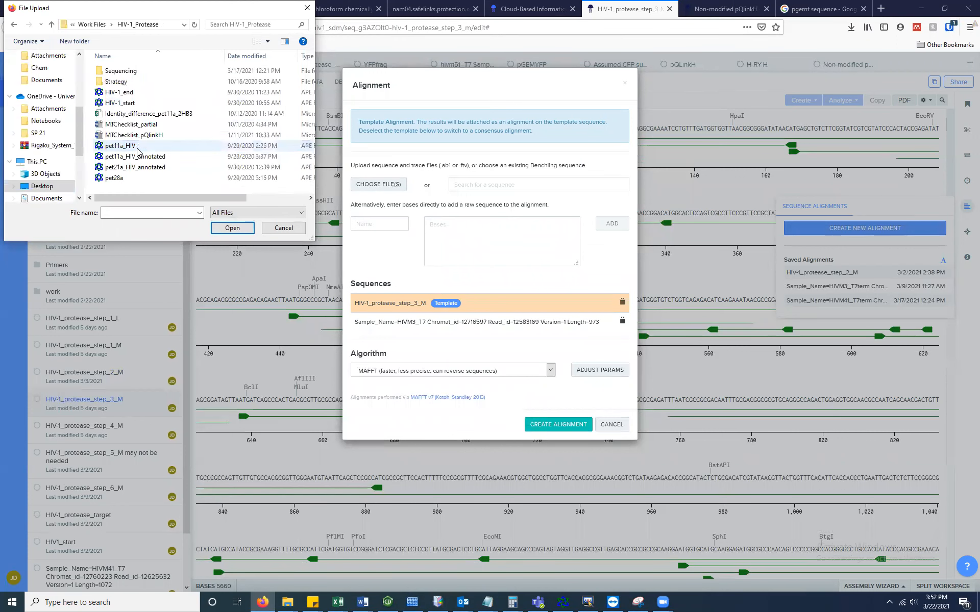
{"action": "double_click", "coordinate": [125, 72]}
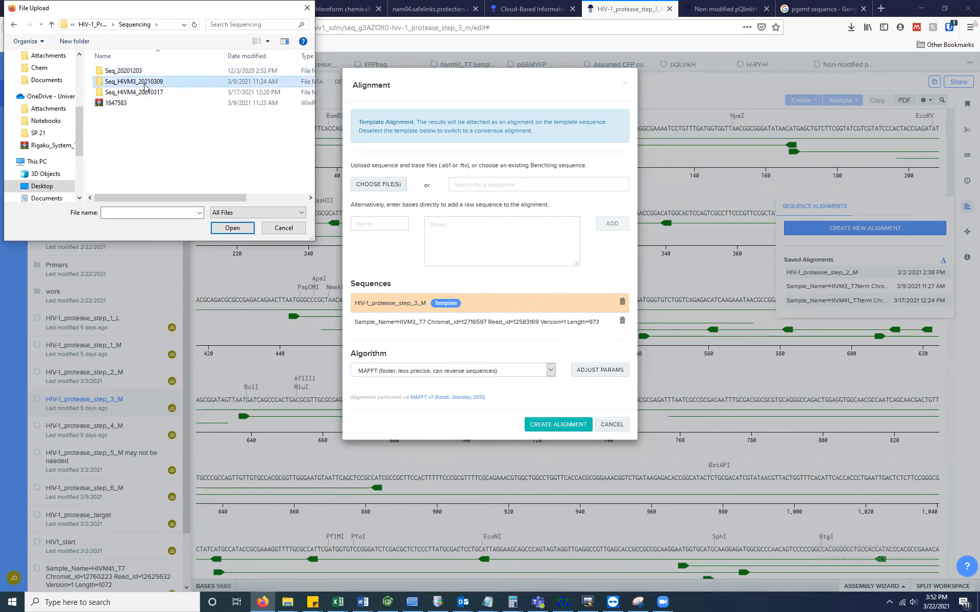
{"action": "double_click", "coordinate": [137, 82]}
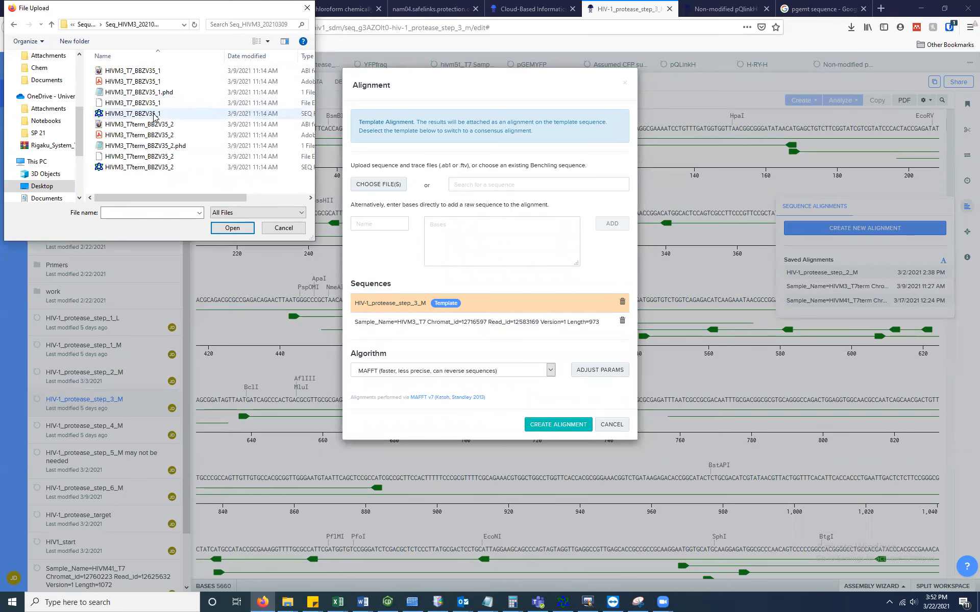
{"action": "left_click", "coordinate": [143, 168]}
{"action": "left_click", "coordinate": [234, 228]}
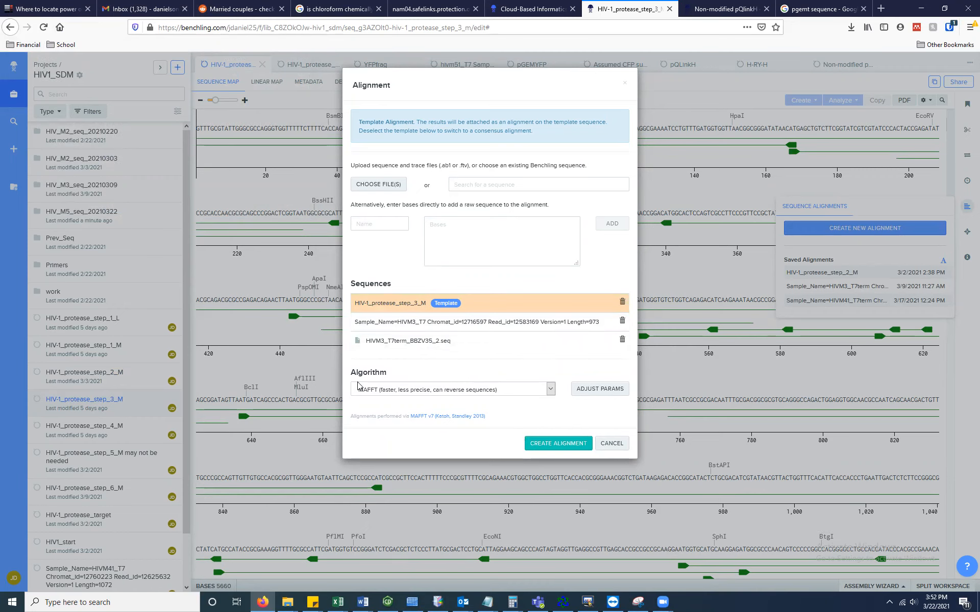
- Keep the MAFFT algorithm for the alignment and set both Max Refinement Iterations and Tree Rebuilding to 100 (slowest)
{"action": "left_click", "coordinate": [390, 394]}
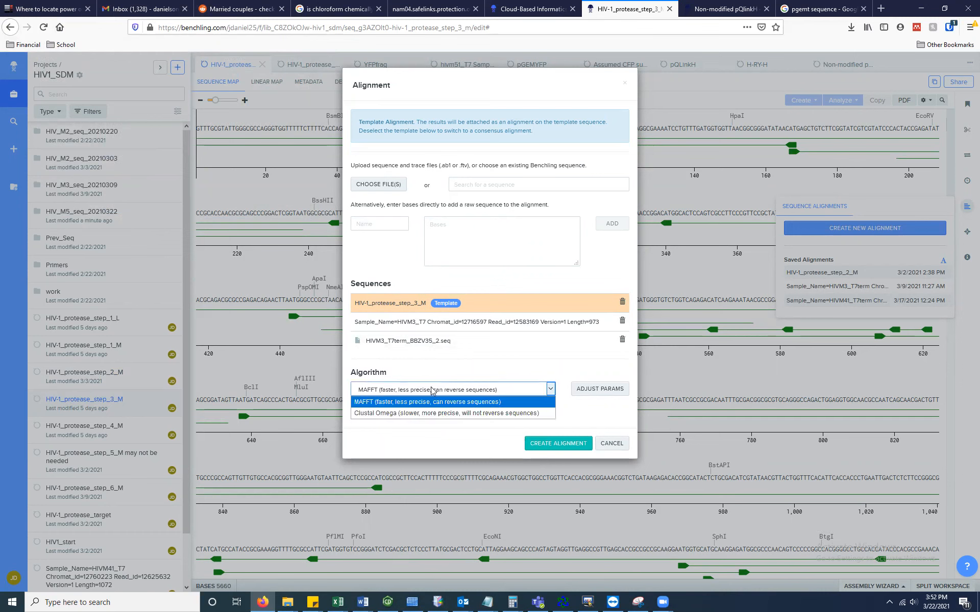
{"action": "left_click", "coordinate": [479, 391]}
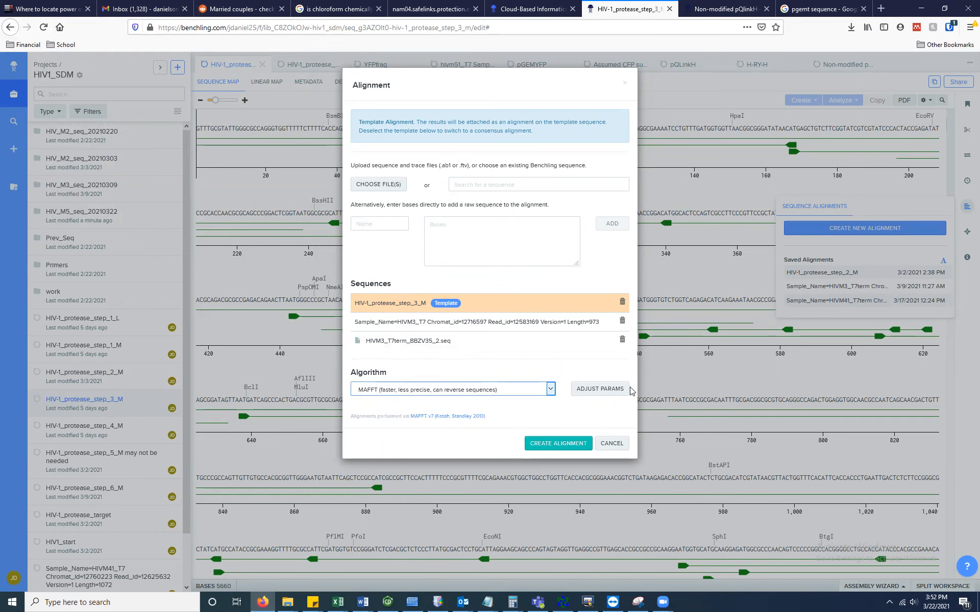
{"action": "left_click", "coordinate": [613, 390]}
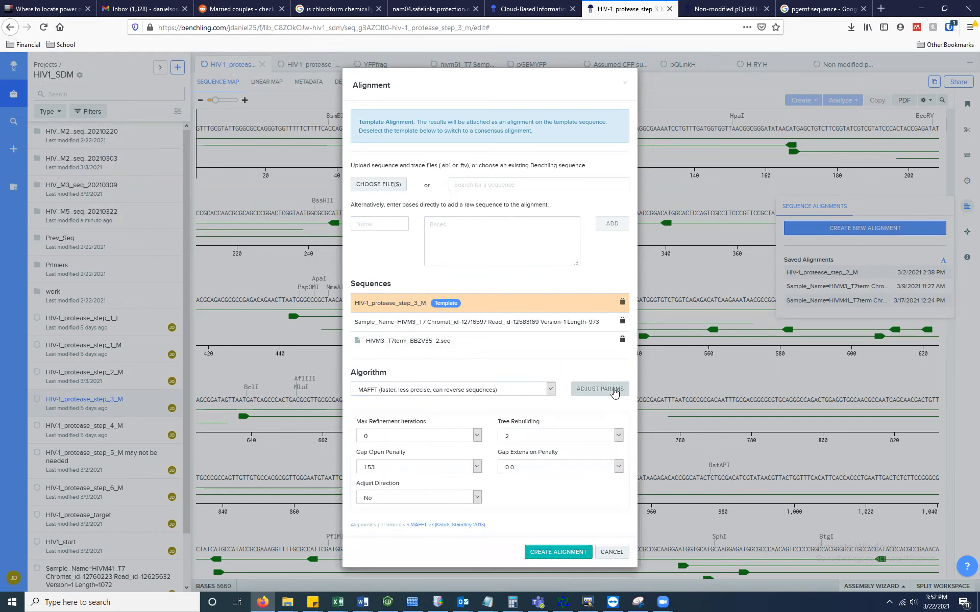
{"action": "left_click", "coordinate": [457, 437]}
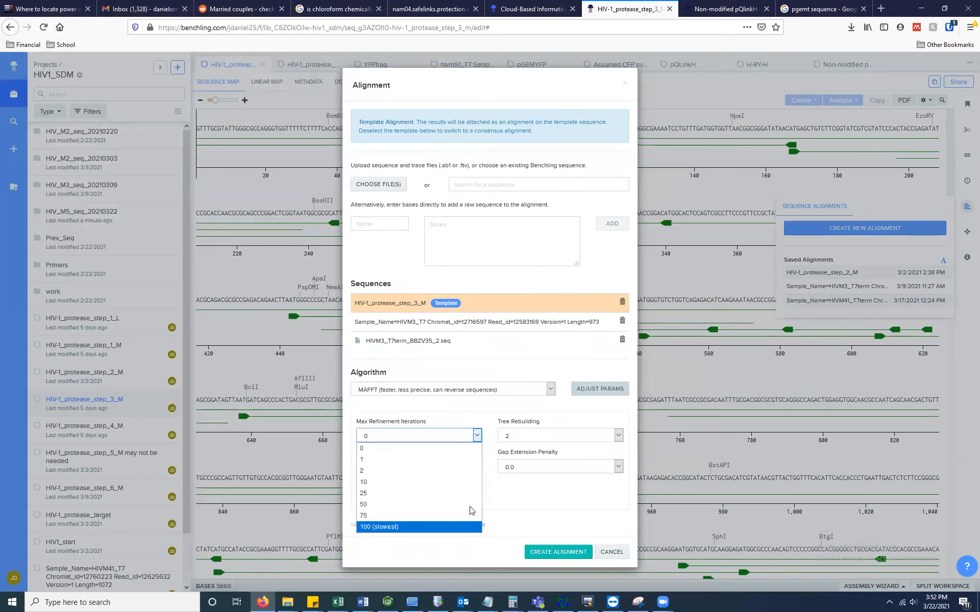
{"action": "left_click", "coordinate": [440, 527]}
{"action": "left_click", "coordinate": [542, 435]}
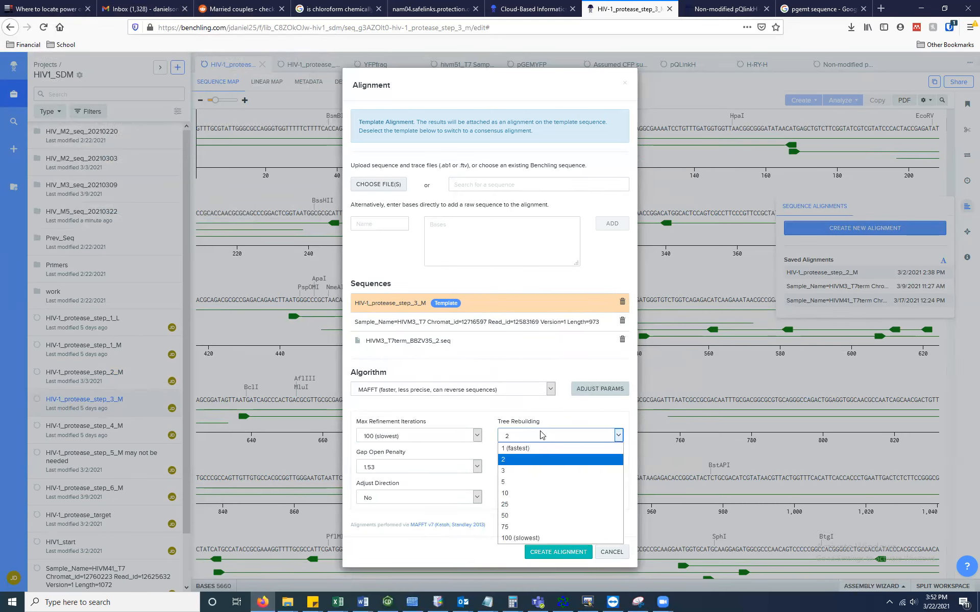
{"action": "left_click", "coordinate": [541, 538]}
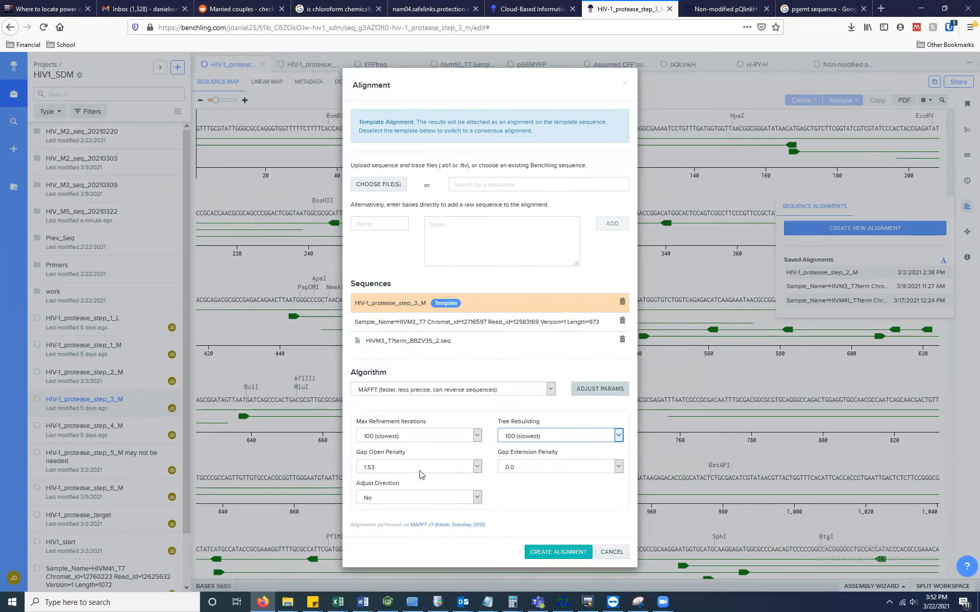
- Keep the default gap penalties, set Adjust Direction to Yes (slower), and create the alignment
{"action": "left_click", "coordinate": [513, 471]}
{"action": "left_click", "coordinate": [512, 469]}
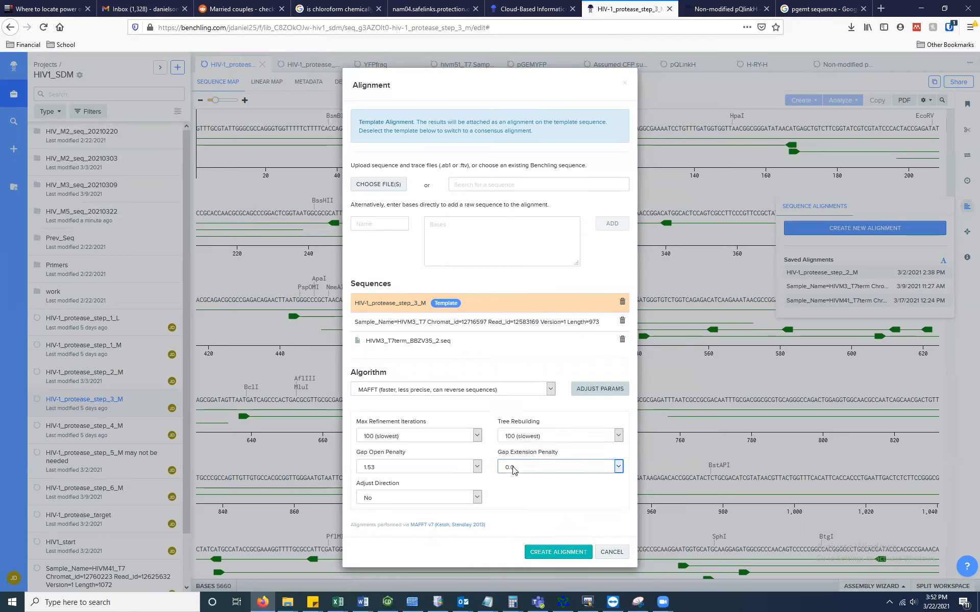
{"action": "left_click", "coordinate": [440, 470]}
{"action": "left_click", "coordinate": [442, 470]}
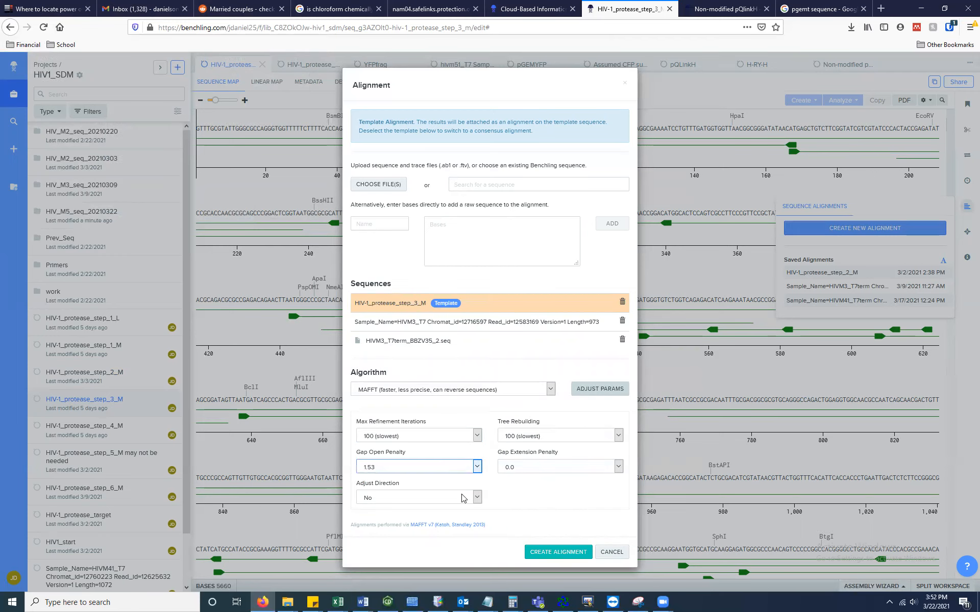
{"action": "left_click", "coordinate": [466, 500]}
{"action": "left_click", "coordinate": [431, 510]}
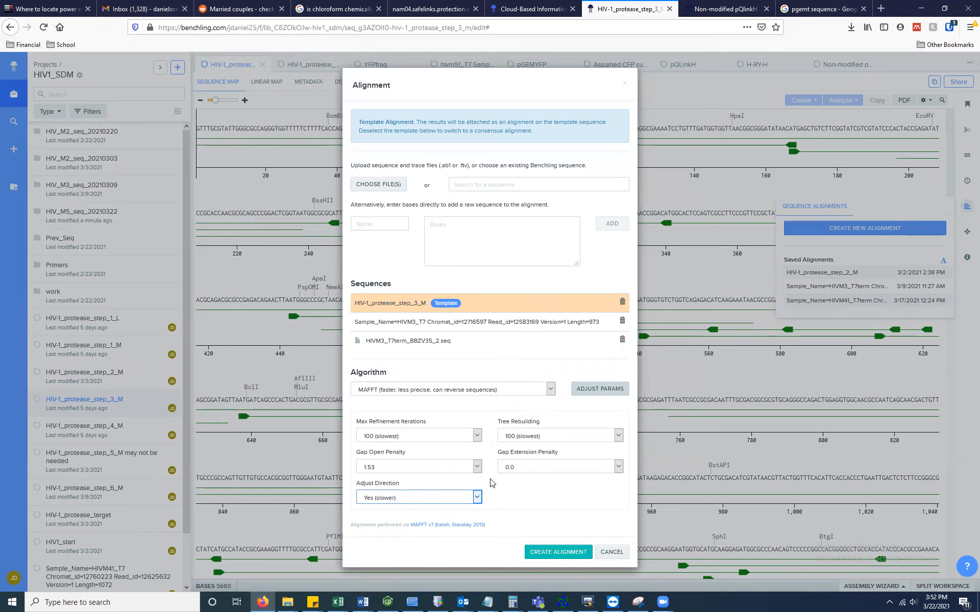
{"action": "left_click", "coordinate": [558, 553]}
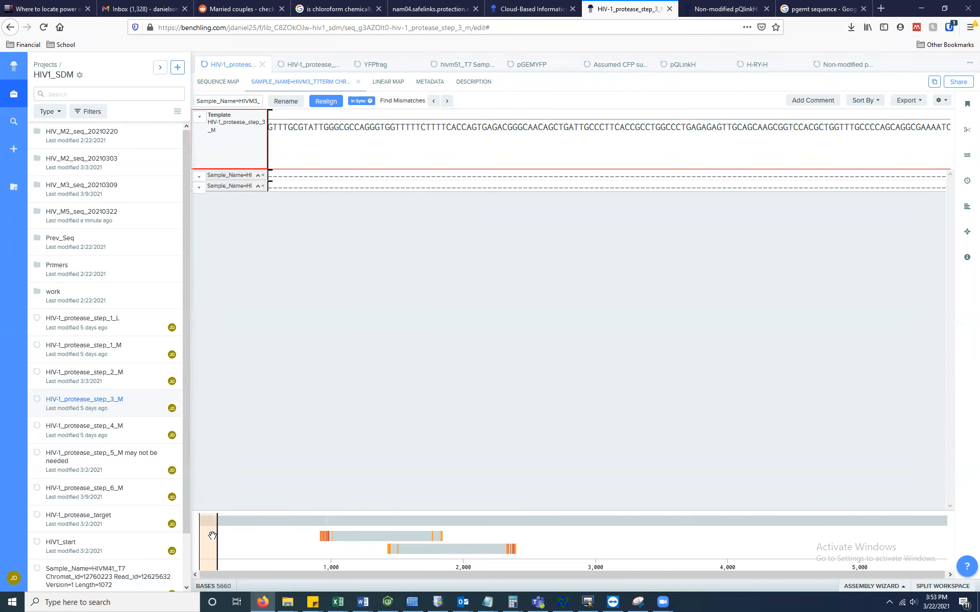
- Examine the beginning of the HIVM3_T7term read against the template, selecting the ambiguous bases at 919–924 and 1006
{"action": "left_click_drag", "start_coordinate": [276, 532], "coordinate": [328, 528]}
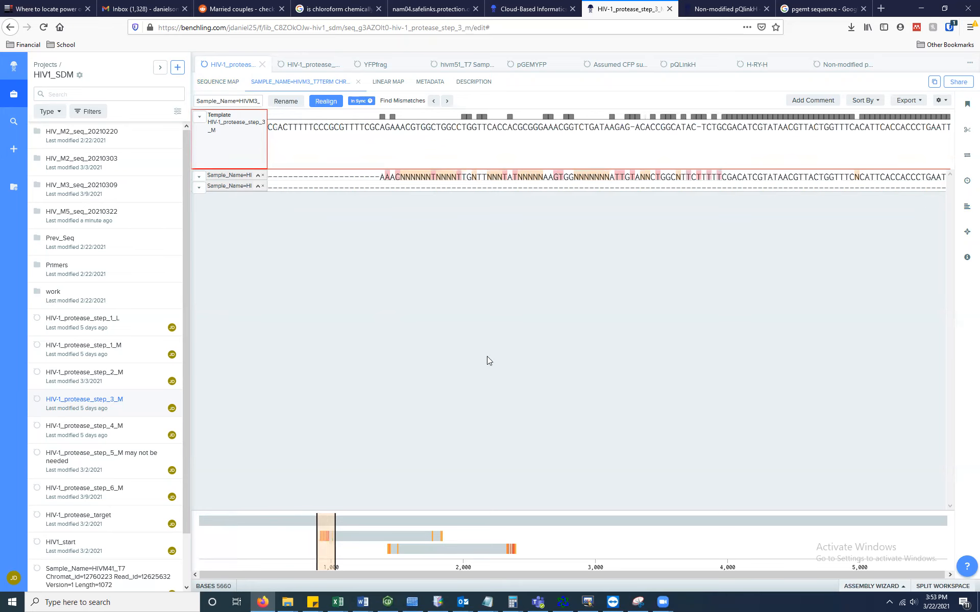
{"action": "left_click_drag", "start_coordinate": [400, 174], "coordinate": [430, 181]}
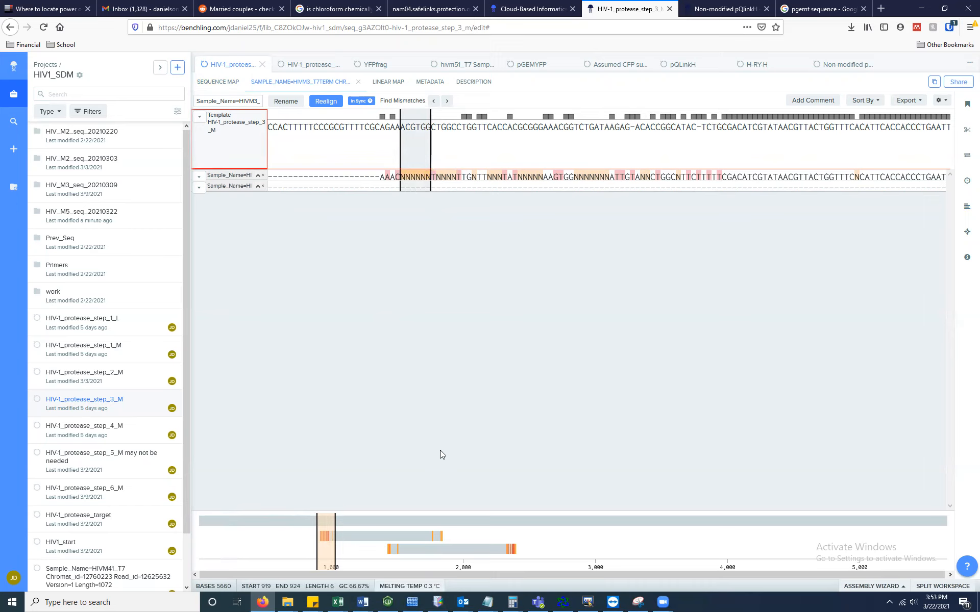
{"action": "left_click_drag", "start_coordinate": [326, 547], "coordinate": [333, 547]}
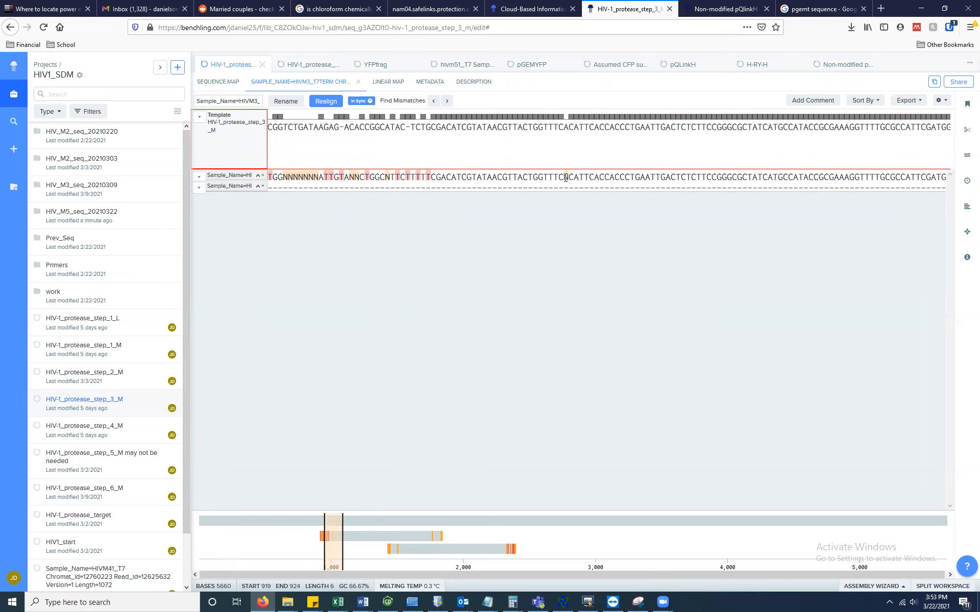
{"action": "left_click", "coordinate": [563, 177]}
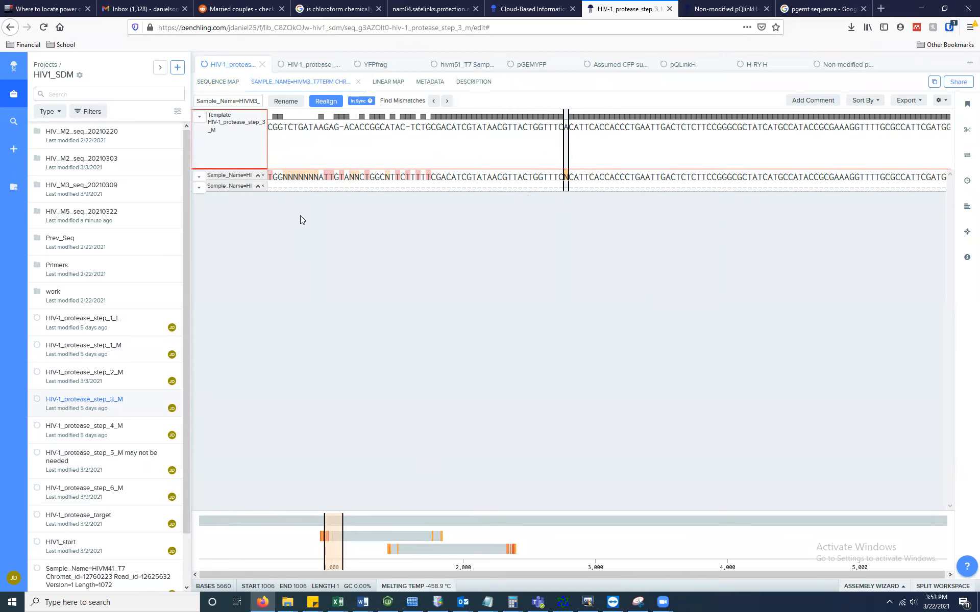
{"action": "mouse_move", "coordinate": [335, 551]}
{"action": "left_mouse_down"}
{"action": "mouse_move", "coordinate": [394, 551]}
{"action": "mouse_move", "coordinate": [327, 556]}
{"action": "left_mouse_up"}
{"action": "left_click", "coordinate": [554, 159]}
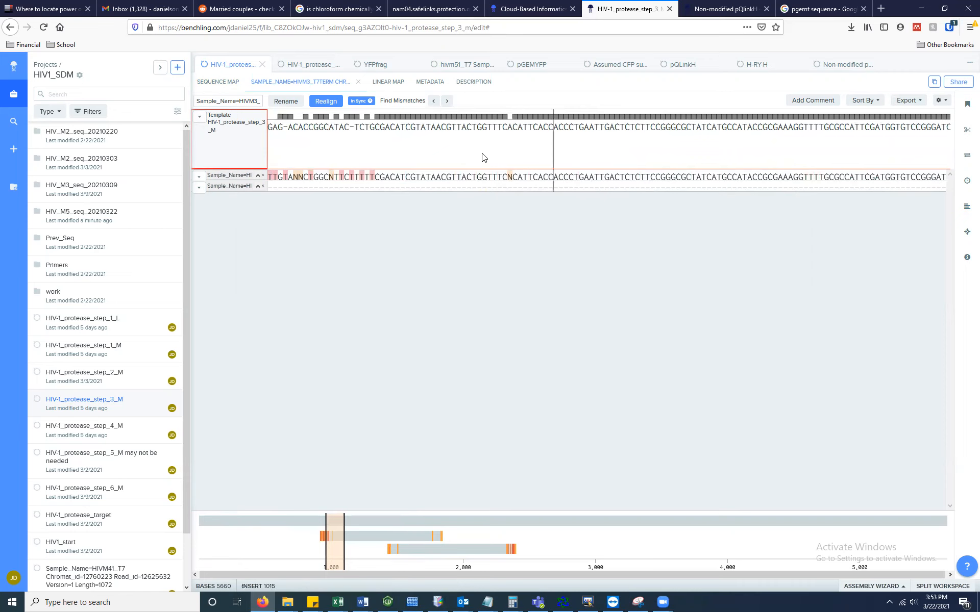
- Compare the ambiguous T7 read bases at the end of the nde1 histag with the template, selecting positions 1498–1504
{"action": "left_click_drag", "start_coordinate": [338, 563], "coordinate": [400, 563]}
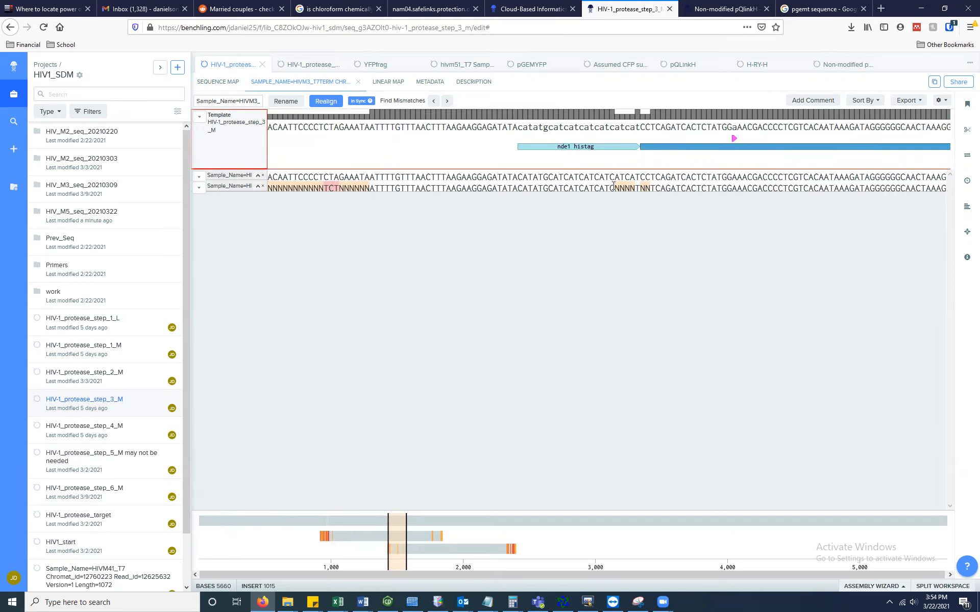
{"action": "left_click_drag", "start_coordinate": [613, 187], "coordinate": [650, 187]}
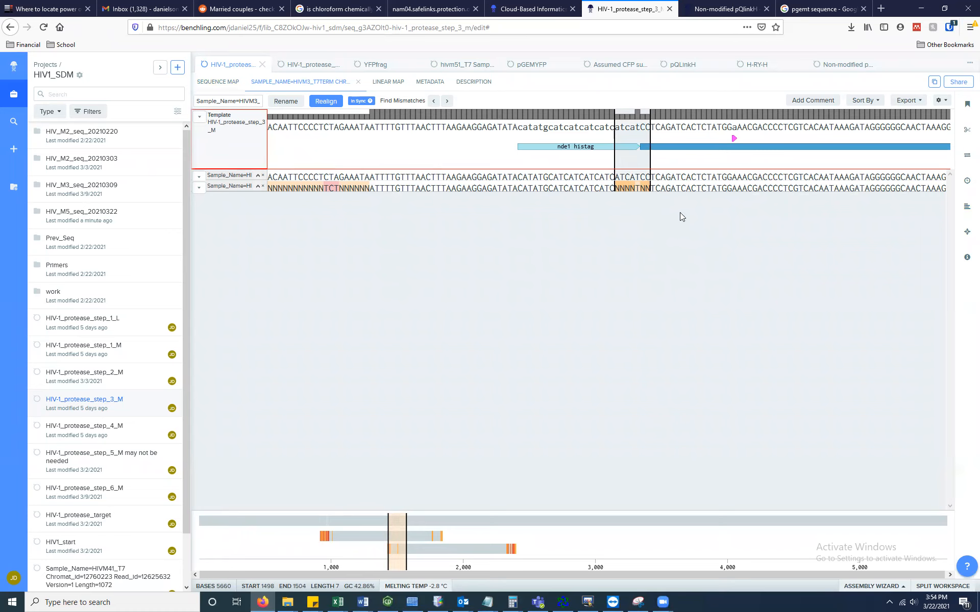
{"action": "left_click", "coordinate": [633, 135]}
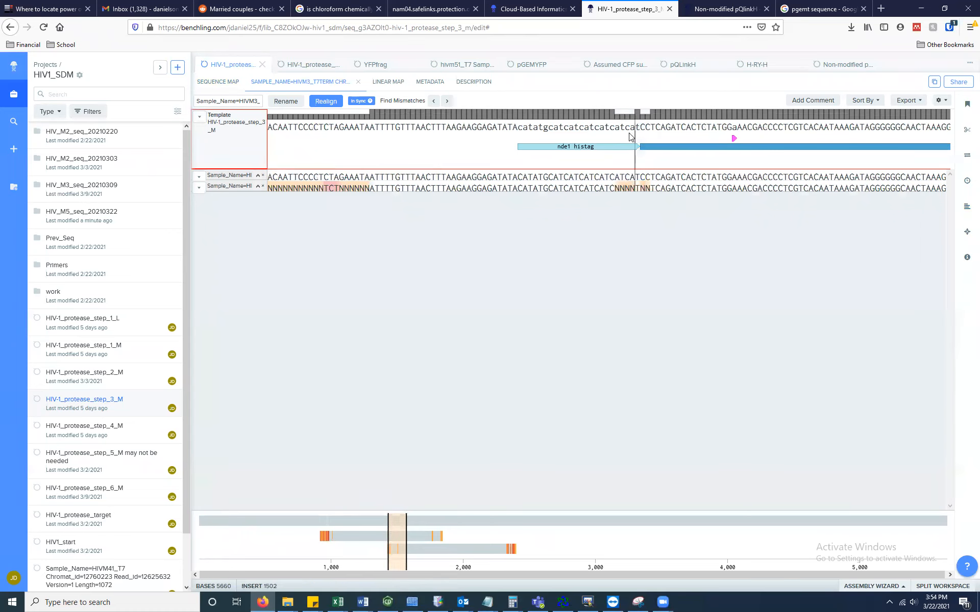
{"action": "left_click_drag", "start_coordinate": [615, 127], "coordinate": [646, 199]}
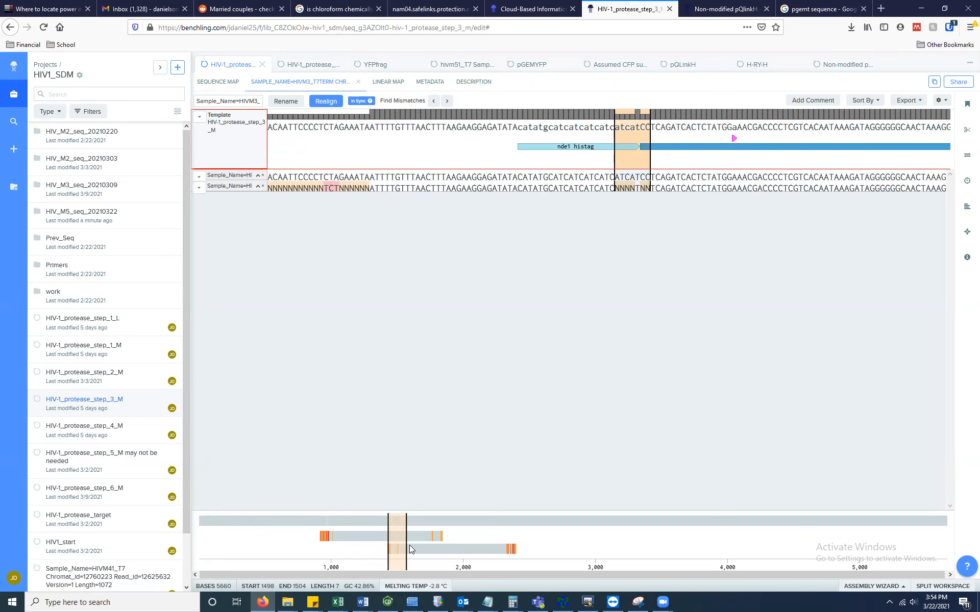
- Examine the reads around the end of the gene of interest, the T7 promoter and the nde1 histag
{"action": "left_click_drag", "start_coordinate": [410, 549], "coordinate": [436, 546]}
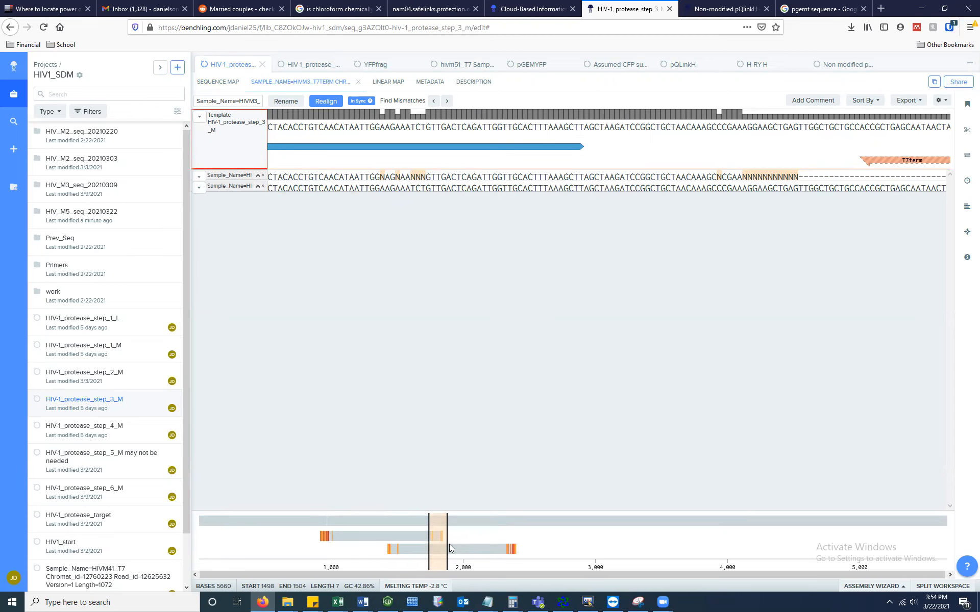
{"action": "left_click_drag", "start_coordinate": [445, 544], "coordinate": [391, 523]}
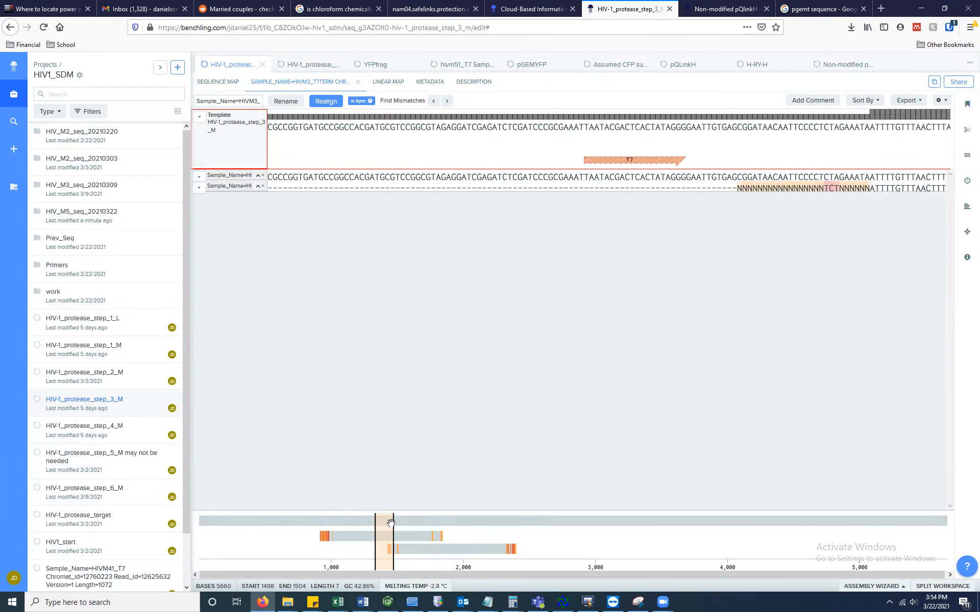
{"action": "left_click_drag", "start_coordinate": [391, 523], "coordinate": [409, 520]}
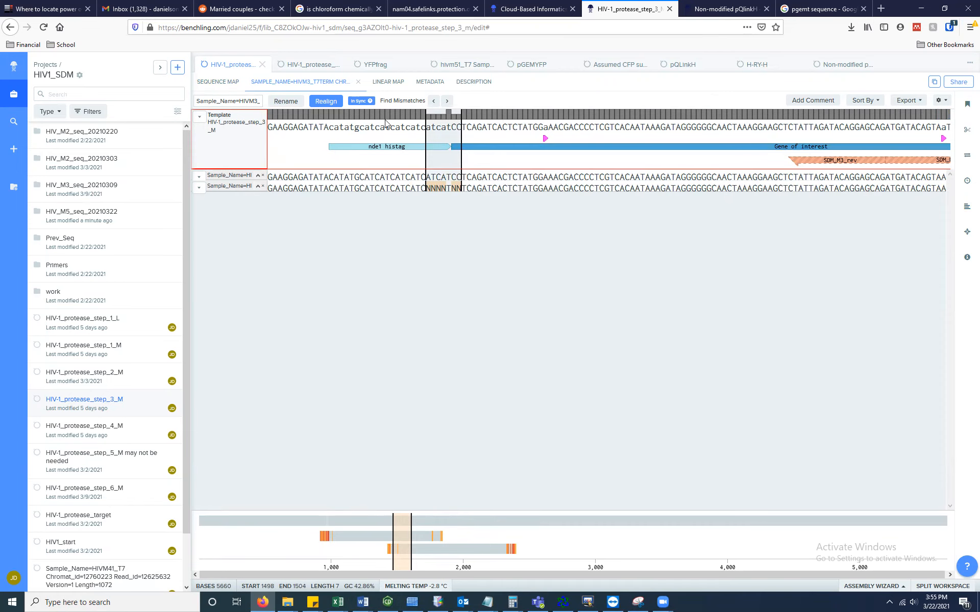
- Replace the HIVM3_T7term read with HIVM41_T7term_BBZV24_2.seq from the Seq_HIVM4_20210317 folder and realign to the template
{"action": "left_click", "coordinate": [332, 104]}
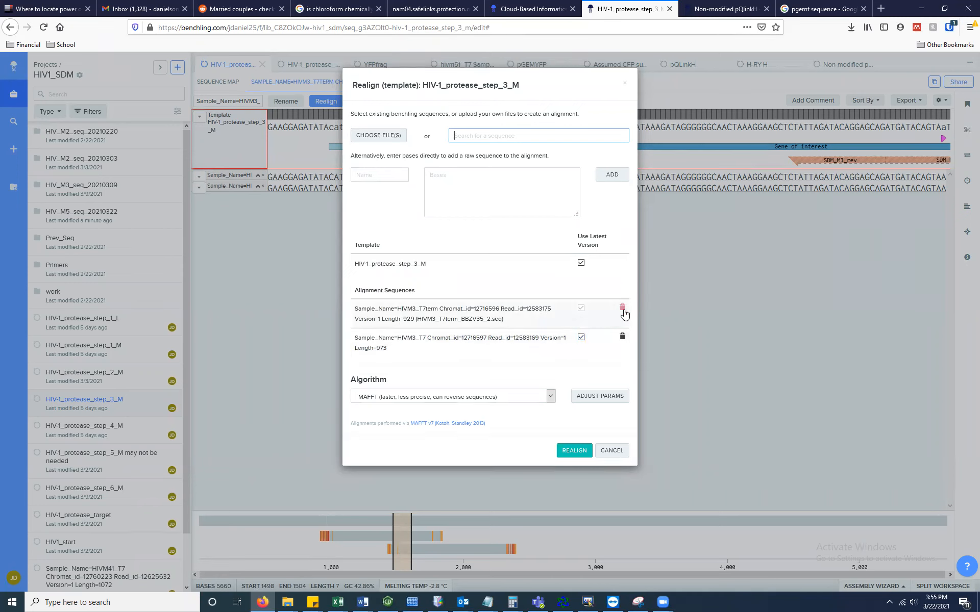
{"action": "left_click", "coordinate": [622, 307]}
{"action": "left_click", "coordinate": [380, 140]}
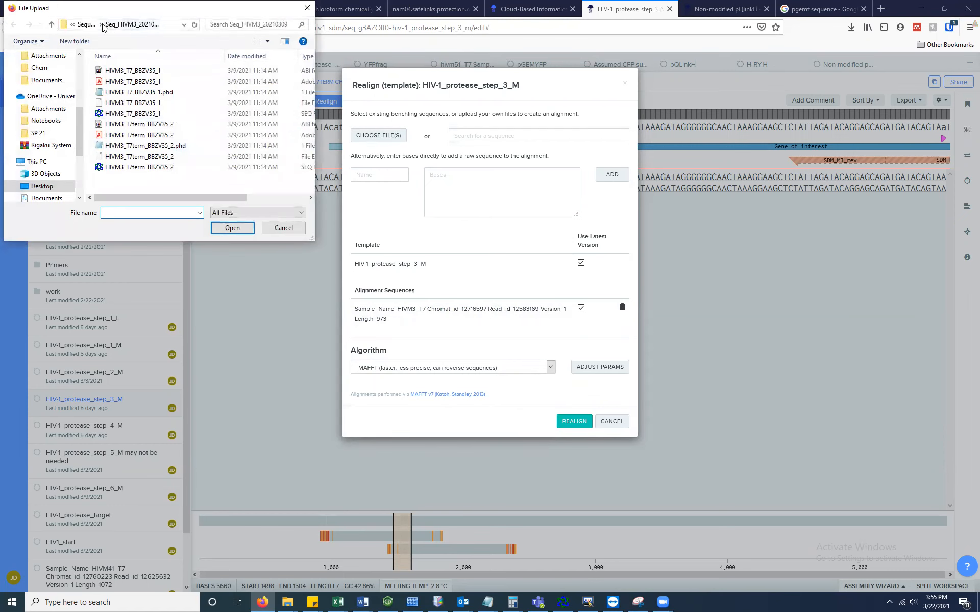
{"action": "left_click", "coordinate": [87, 25]}
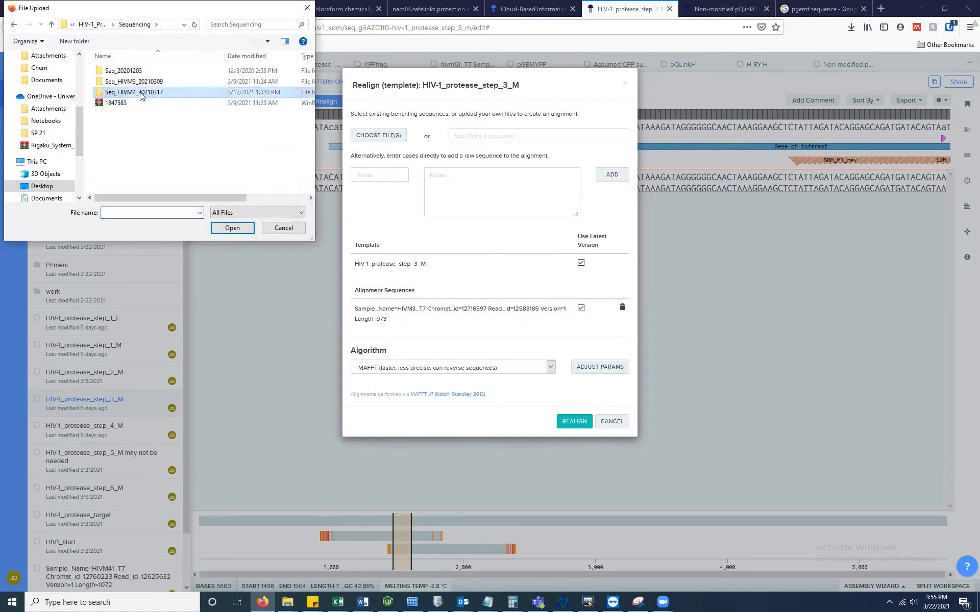
{"action": "double_click", "coordinate": [141, 94]}
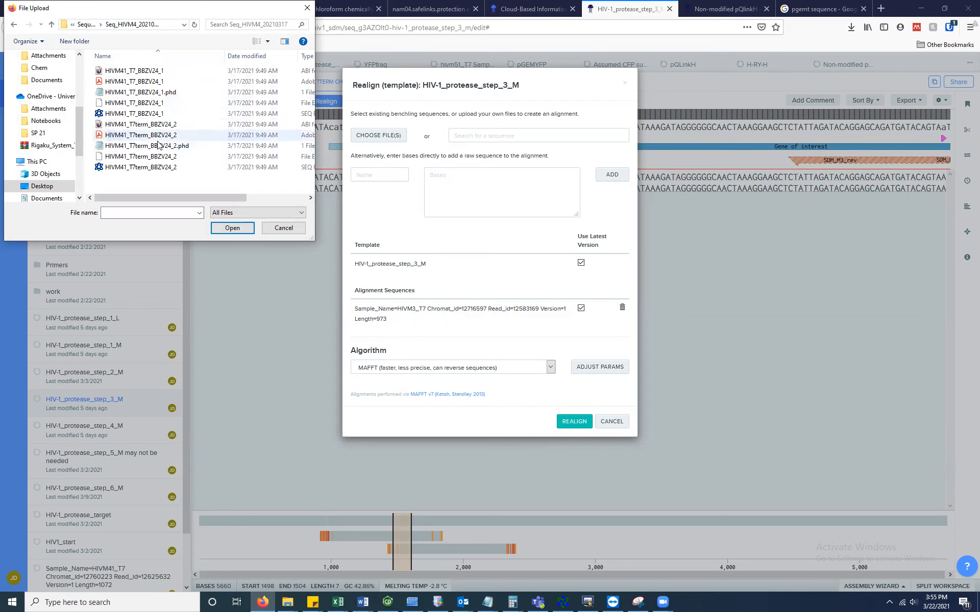
{"action": "left_click", "coordinate": [159, 170]}
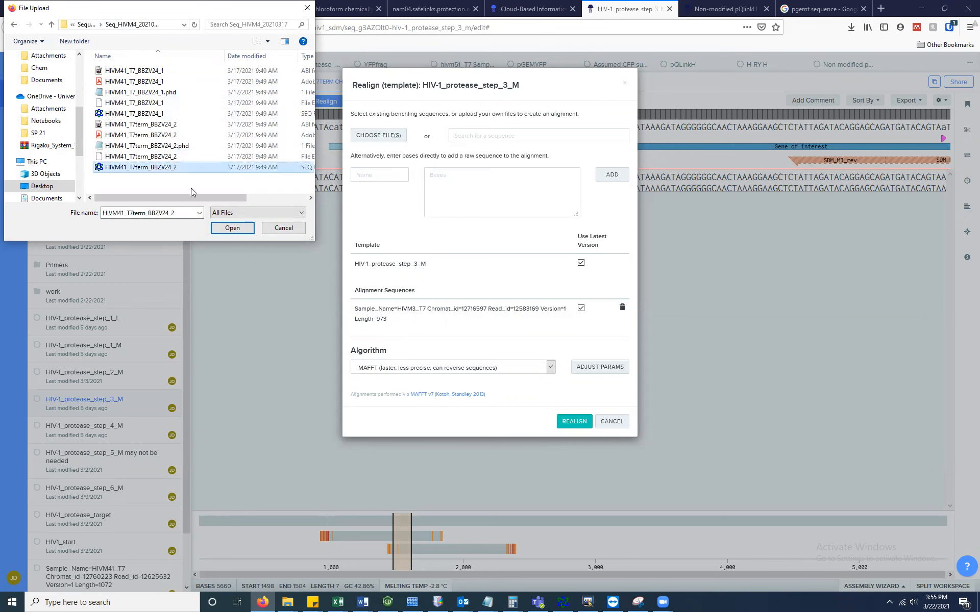
{"action": "left_click", "coordinate": [230, 228]}
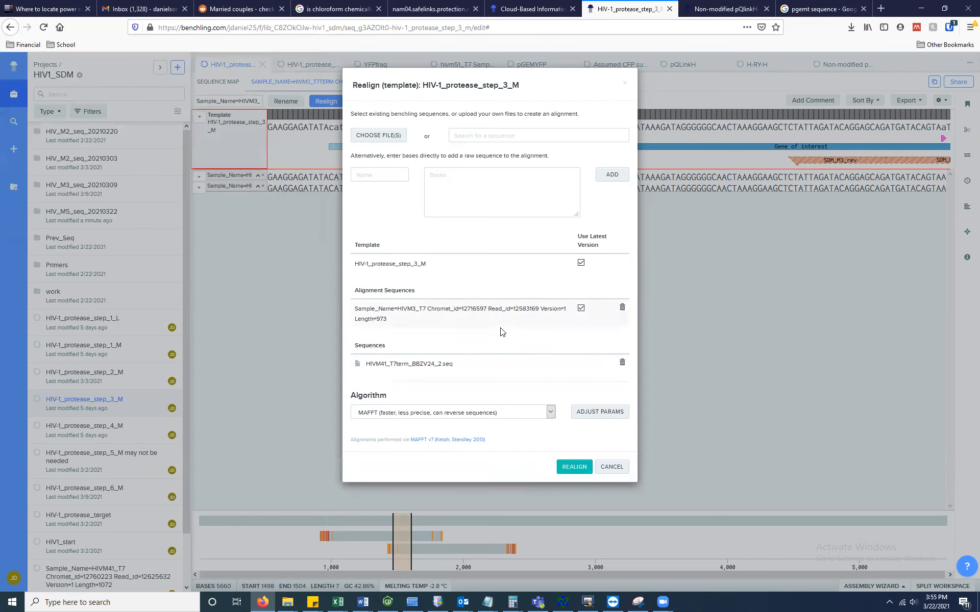
{"action": "left_click", "coordinate": [572, 468]}
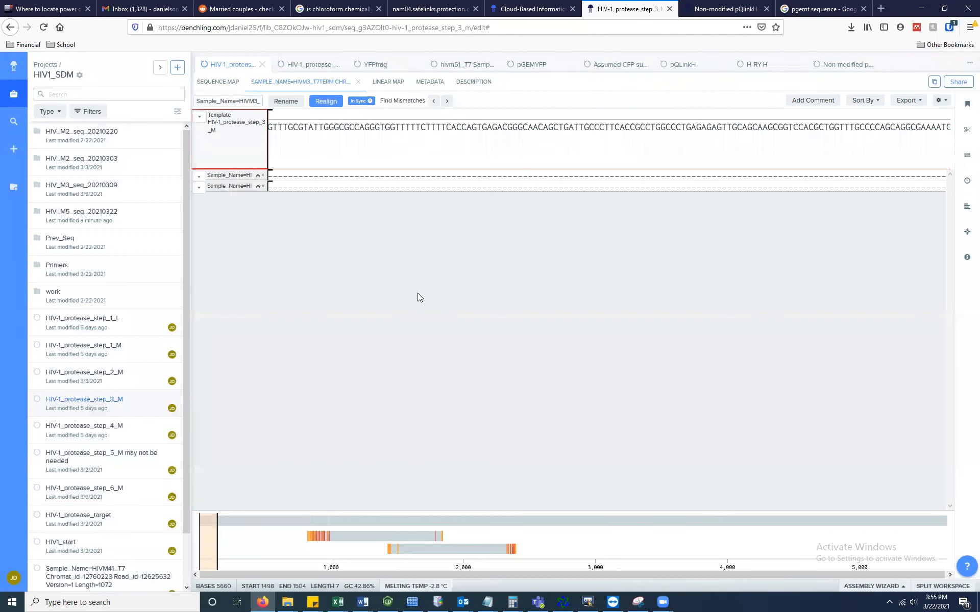
- Inspect the HIVM41_T7term read for mismatches and select template bases 1785–1786 near the end of the gene of interest
{"action": "left_click", "coordinate": [326, 545]}
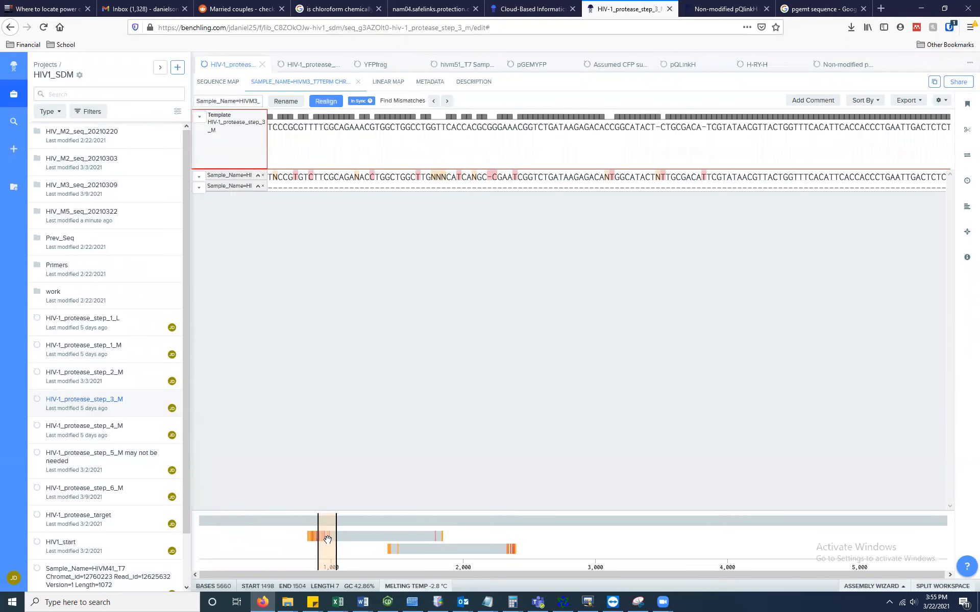
{"action": "left_click", "coordinate": [433, 538]}
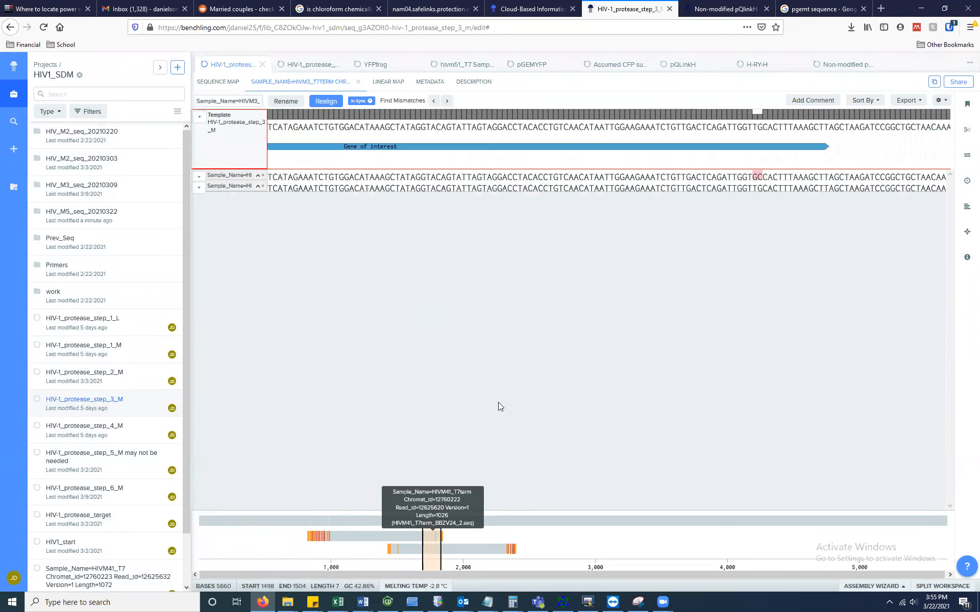
{"action": "left_click_drag", "start_coordinate": [754, 130], "coordinate": [764, 140]}
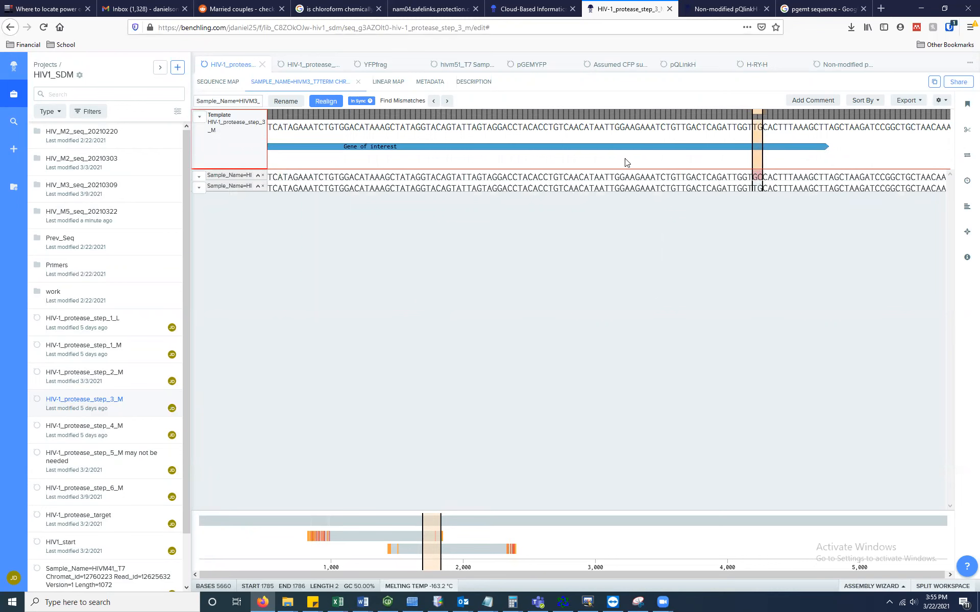
- Open the realignment settings for the HIV-1_protease_step_3_M template and remove the HIVM3_T7 read from the alignment sequences
{"action": "left_click", "coordinate": [327, 102]}
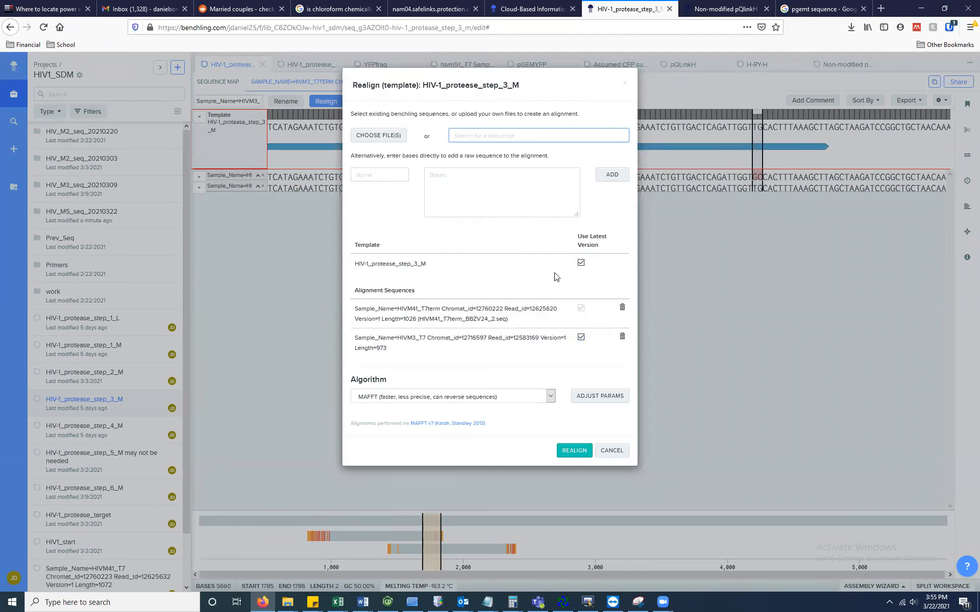
{"action": "left_click", "coordinate": [625, 335]}
{"action": "left_click", "coordinate": [622, 337]}
{"action": "left_click", "coordinate": [550, 368]}
{"action": "left_click", "coordinate": [558, 352]}
{"action": "left_click", "coordinate": [380, 134]}
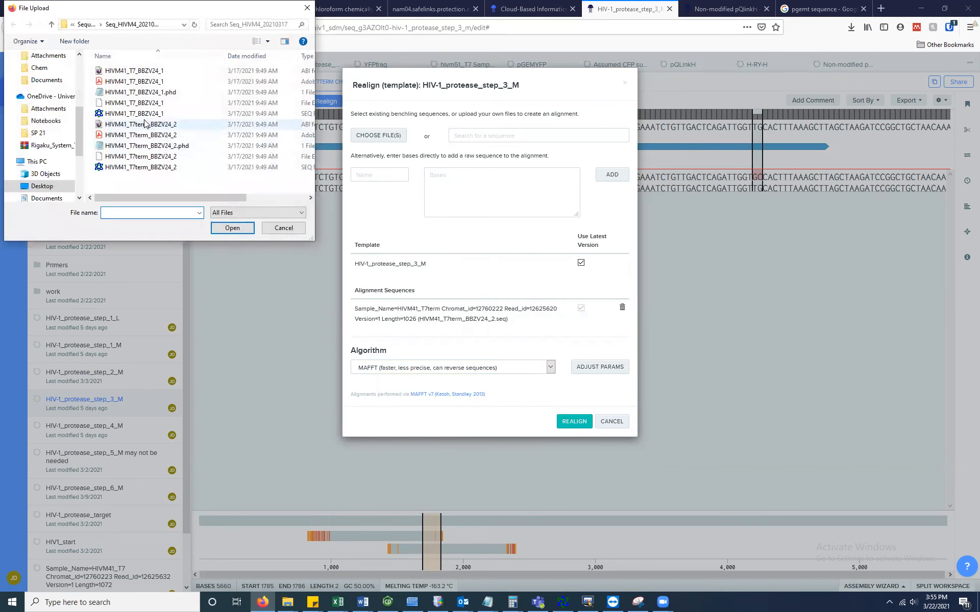
{"action": "left_click", "coordinate": [132, 169]}
{"action": "left_click", "coordinate": [233, 228]}
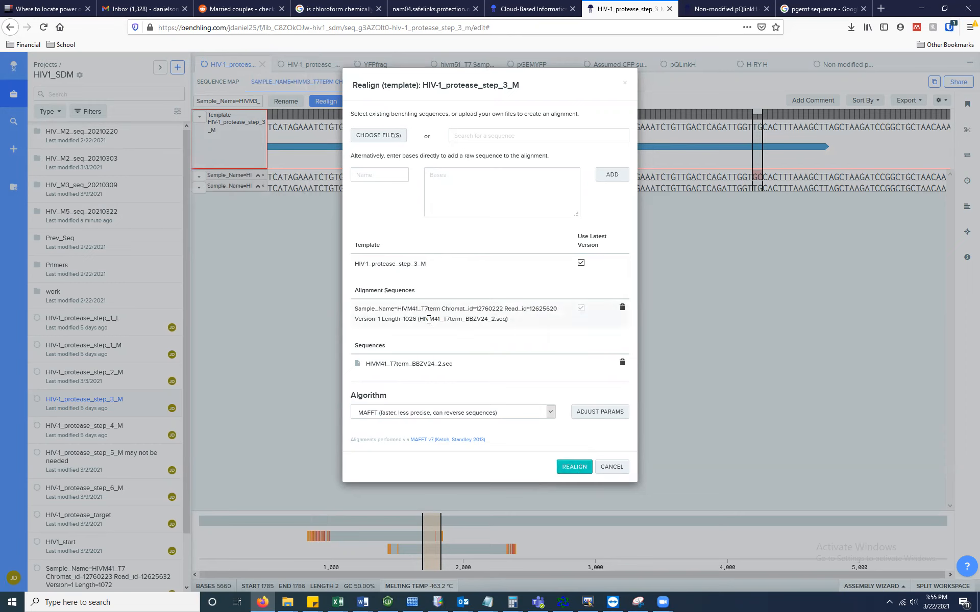
{"action": "left_click", "coordinate": [622, 363]}
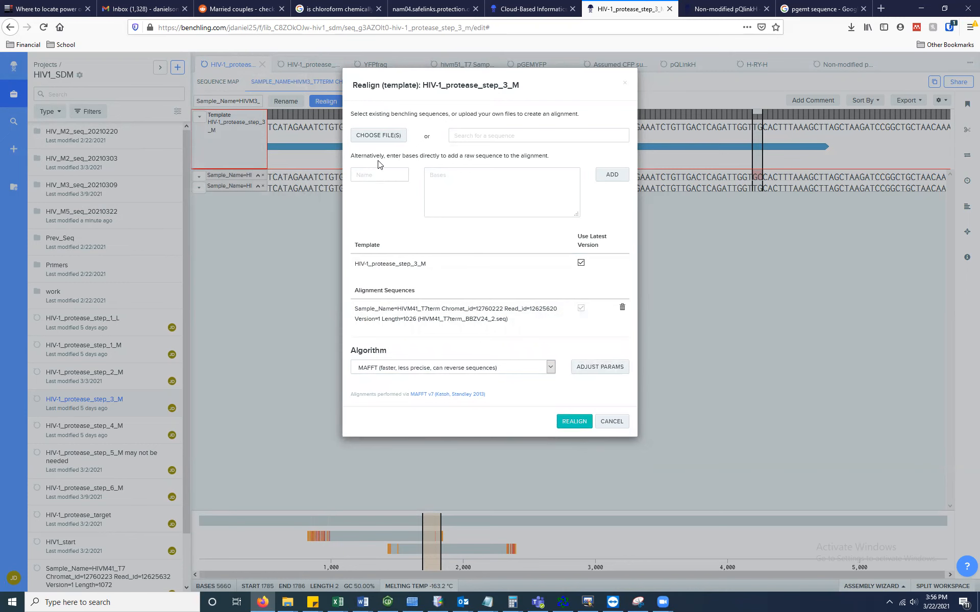
- Add HIVM41_T7_BBZV24_1.seq to the alignment and realign to the template using MAFFT with Adjust Direction set to No
{"action": "left_click", "coordinate": [390, 137]}
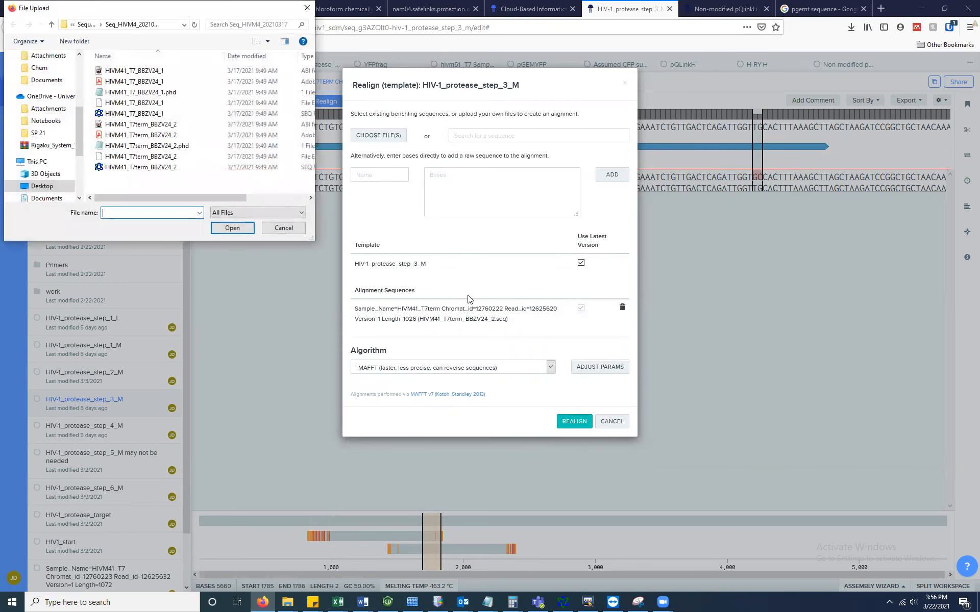
{"action": "left_click", "coordinate": [141, 113]}
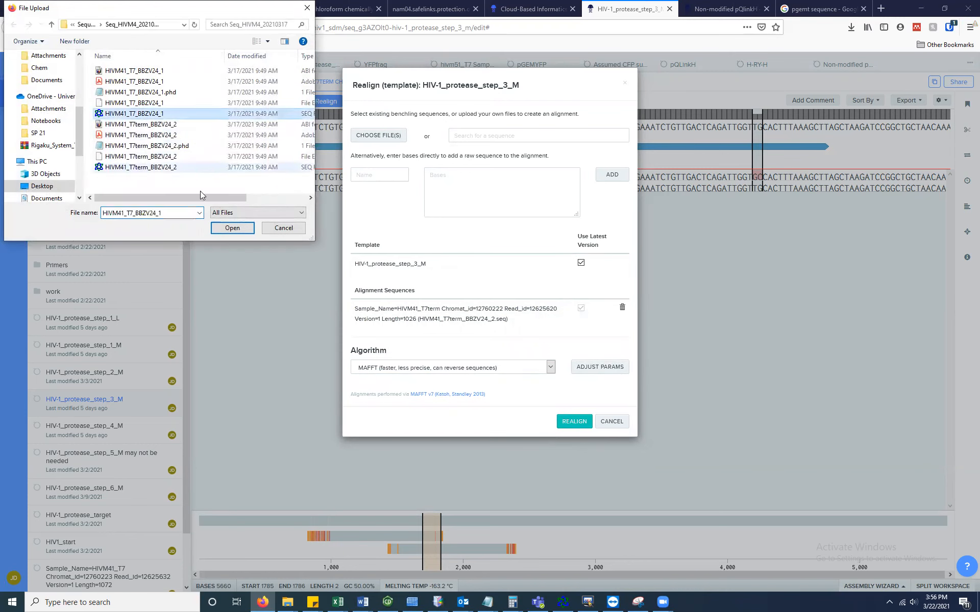
{"action": "left_click", "coordinate": [232, 228]}
{"action": "left_click", "coordinate": [546, 411]}
{"action": "left_click", "coordinate": [600, 412]}
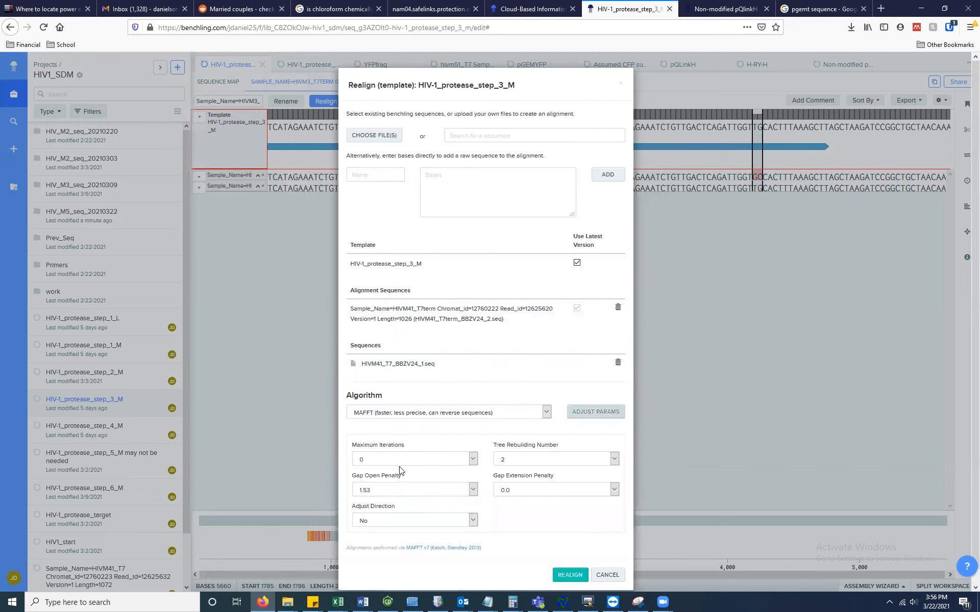
{"action": "left_click", "coordinate": [392, 522]}
{"action": "left_click", "coordinate": [367, 543]}
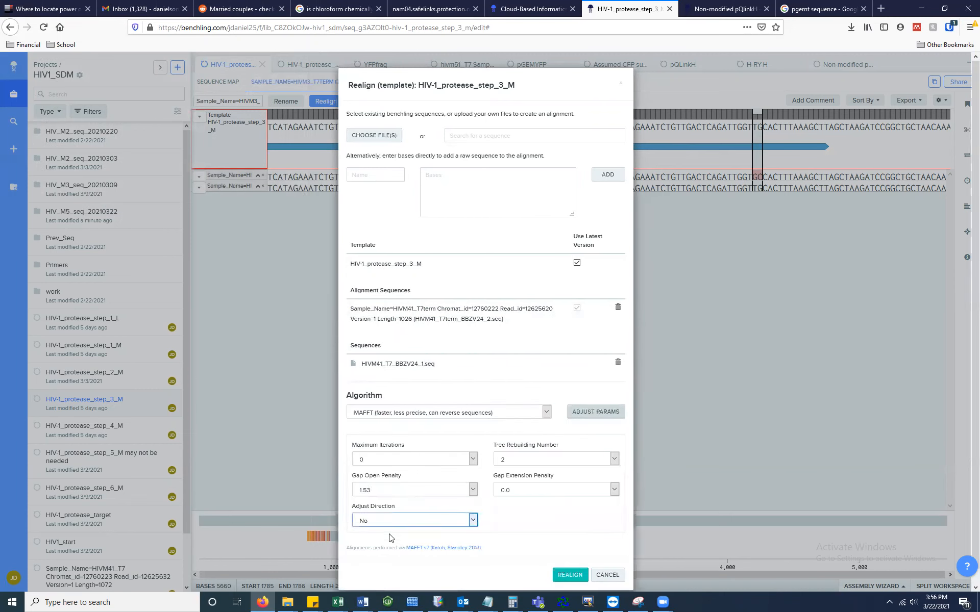
{"action": "left_click", "coordinate": [569, 574]}
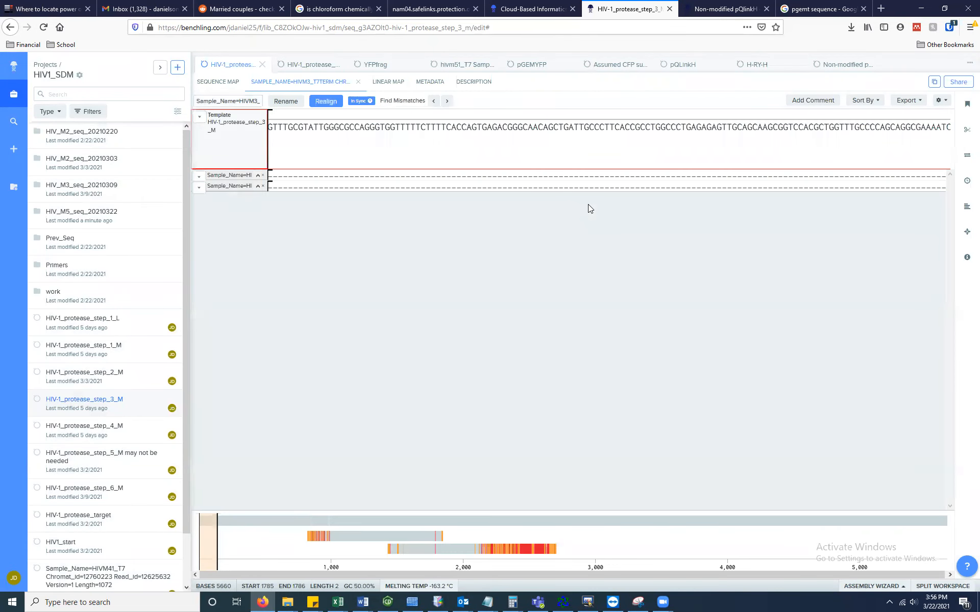
- Inspect the mismatch shared by both reads near the end of the gene of interest, selecting template bases 1785–1786
{"action": "left_click", "coordinate": [437, 541]}
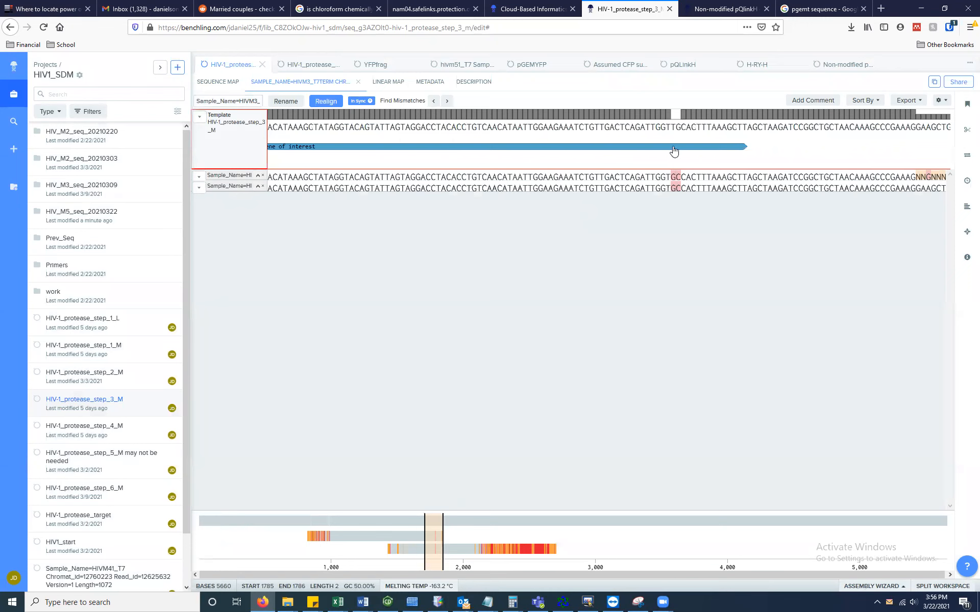
{"action": "left_click", "coordinate": [673, 185]}
{"action": "left_click", "coordinate": [684, 179]}
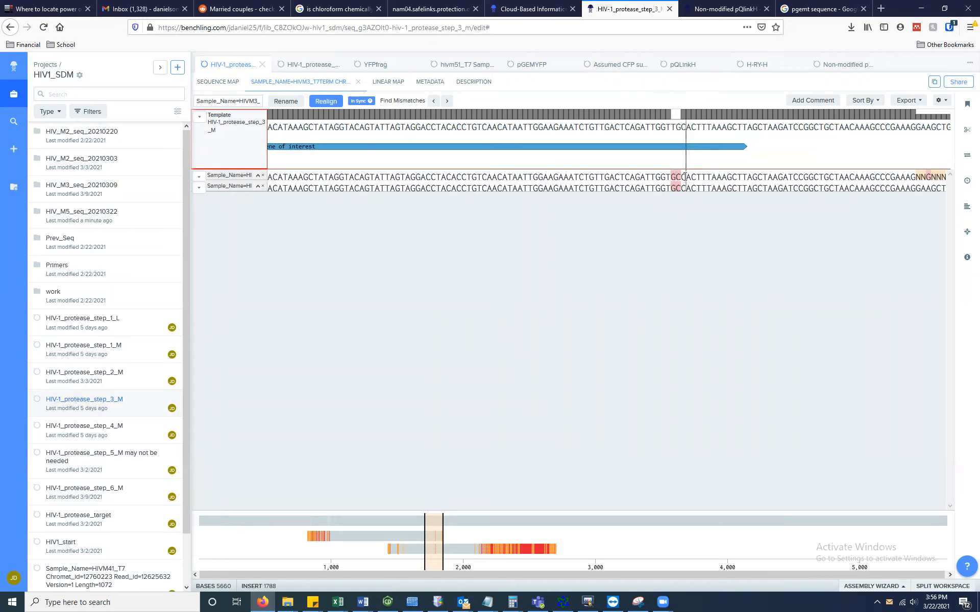
{"action": "left_click_drag", "start_coordinate": [680, 175], "coordinate": [670, 174]}
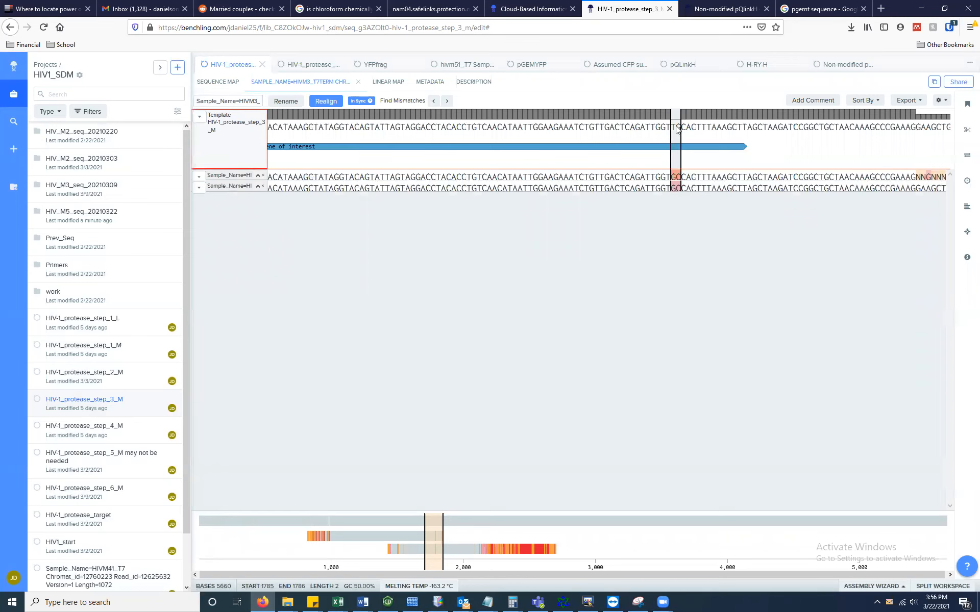
{"action": "left_click", "coordinate": [696, 134]}
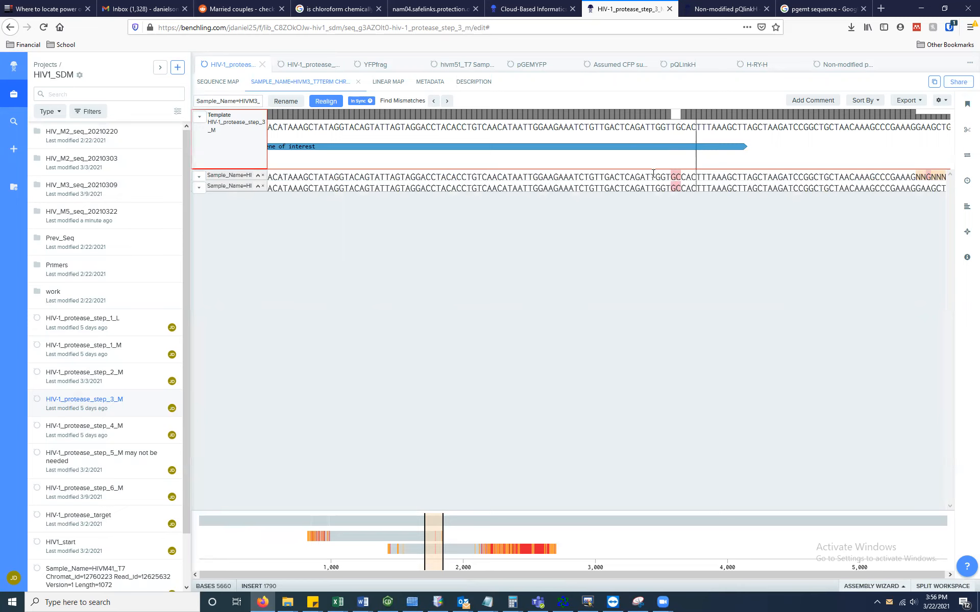
- Examine the mismatches and ambiguous bases of the HIVM41_T7term read around template position 1,000 and the stretch following them
{"action": "left_click", "coordinate": [388, 160]}
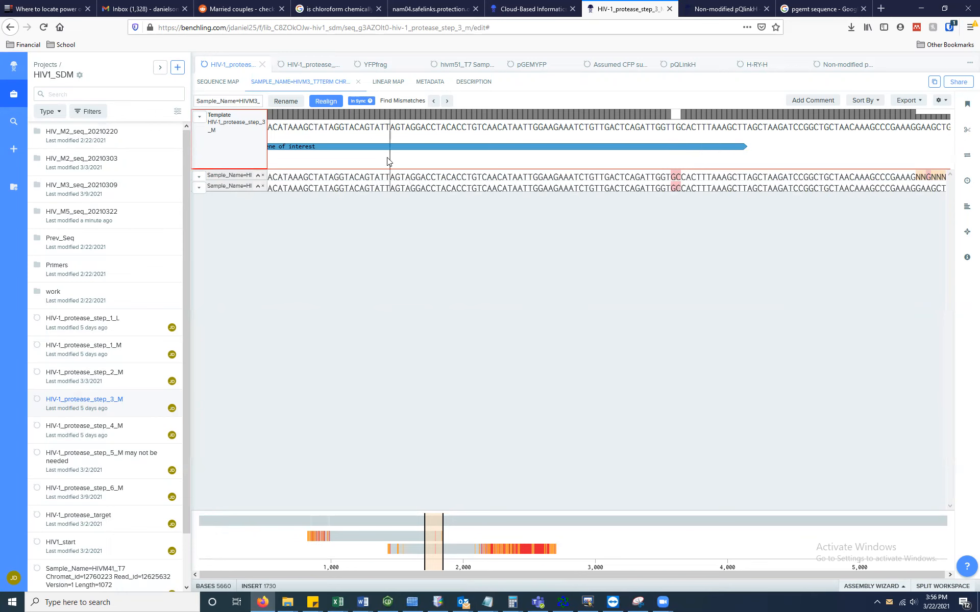
{"action": "left_click", "coordinate": [323, 524]}
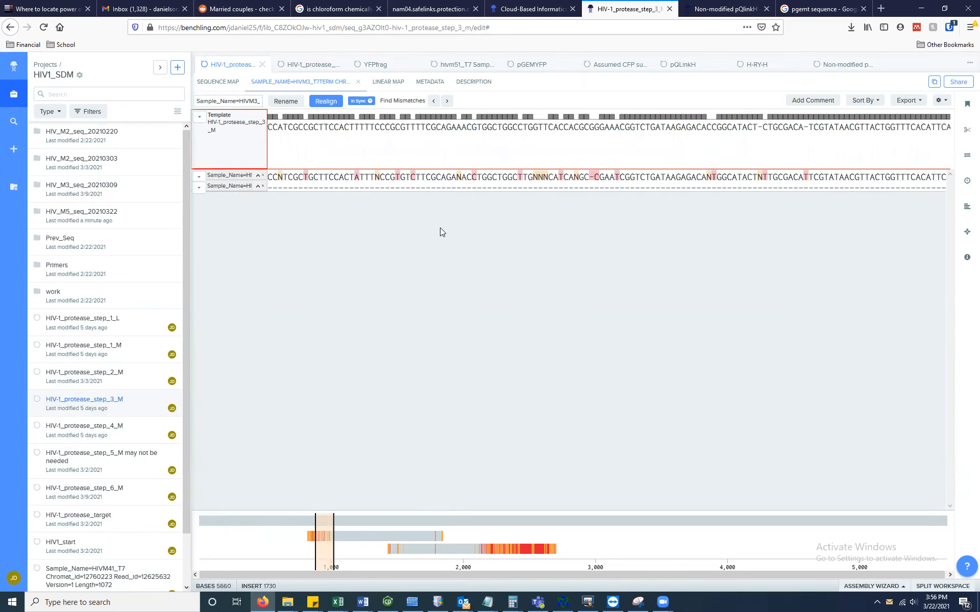
{"action": "left_click_drag", "start_coordinate": [321, 541], "coordinate": [341, 543]}
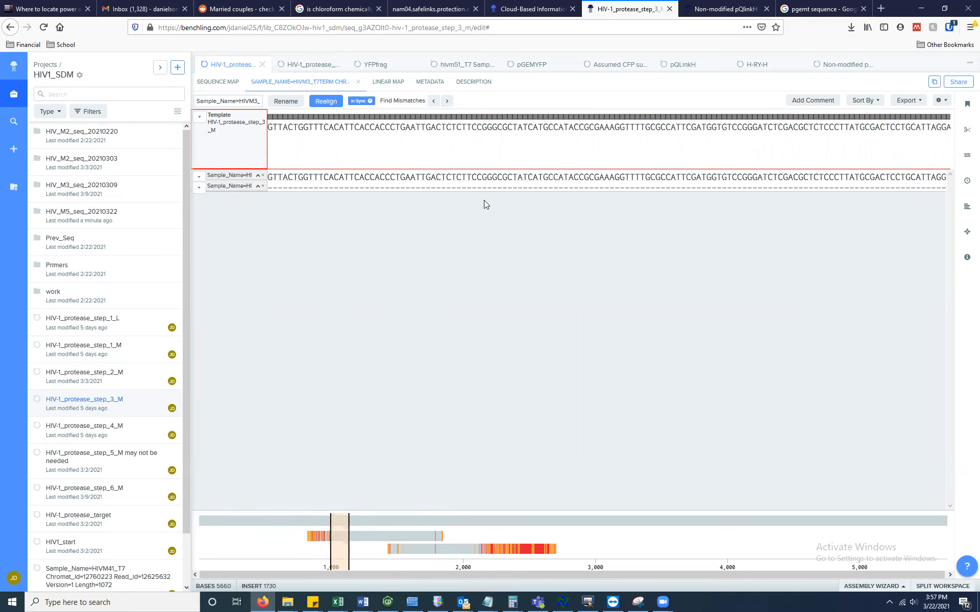
- Open the Assumed CFP recogn survivin pgemt sequence from the Survivin w/ CFP and YFP reporters project
{"action": "left_click", "coordinate": [49, 65]}
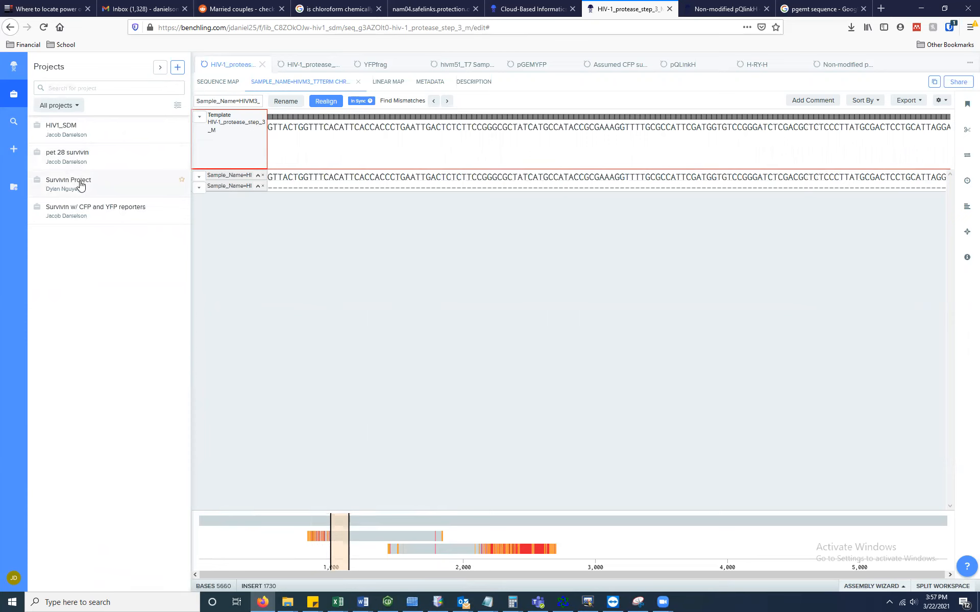
{"action": "left_click", "coordinate": [88, 211]}
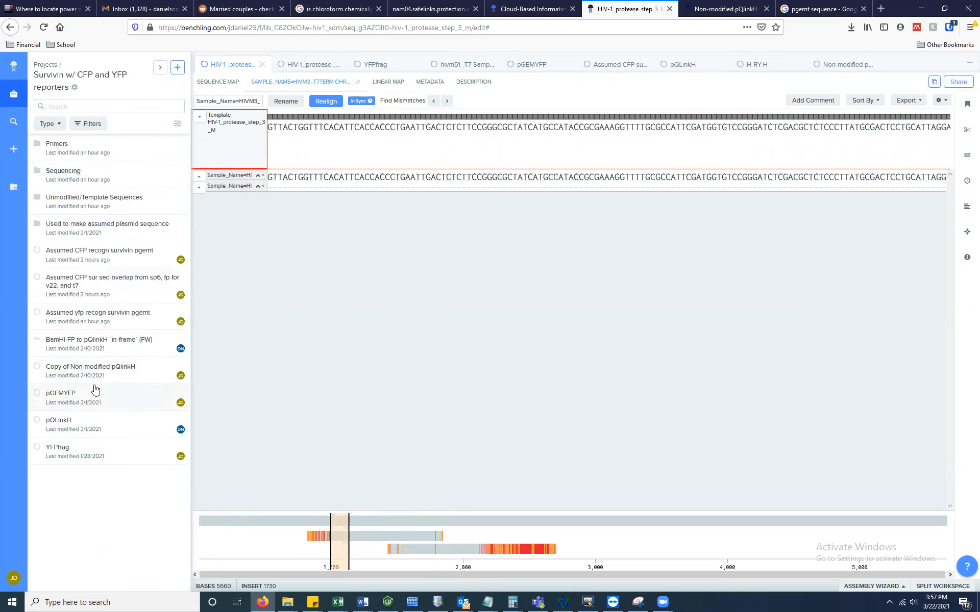
{"action": "left_click", "coordinate": [117, 255]}
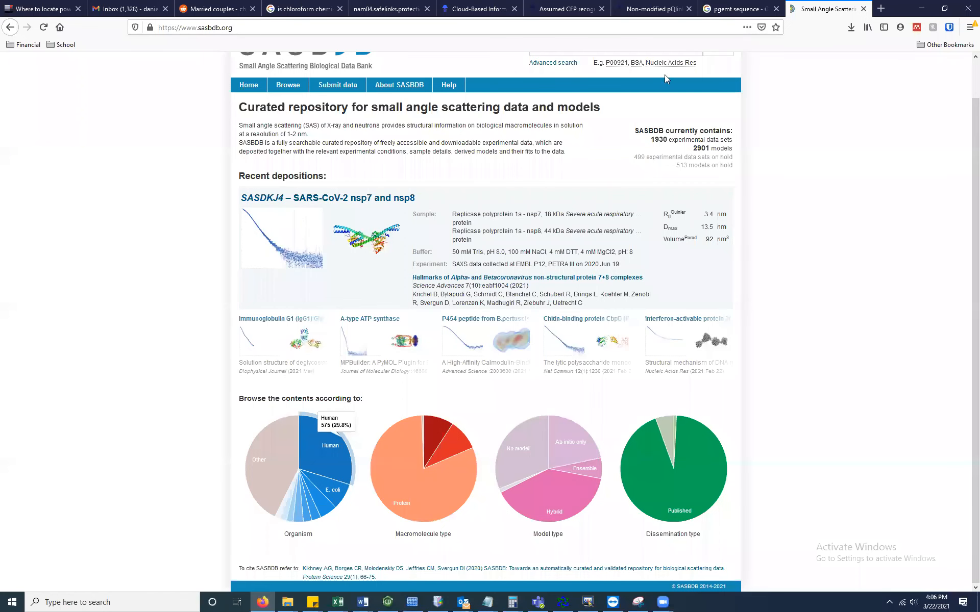
- Switch to the Non-modified pQlinkH browser tab, open Assumed CFP recogn survivin pgemt there, and load its saved cfpsurrec_T7 alignment
{"action": "left_click", "coordinate": [653, 9]}
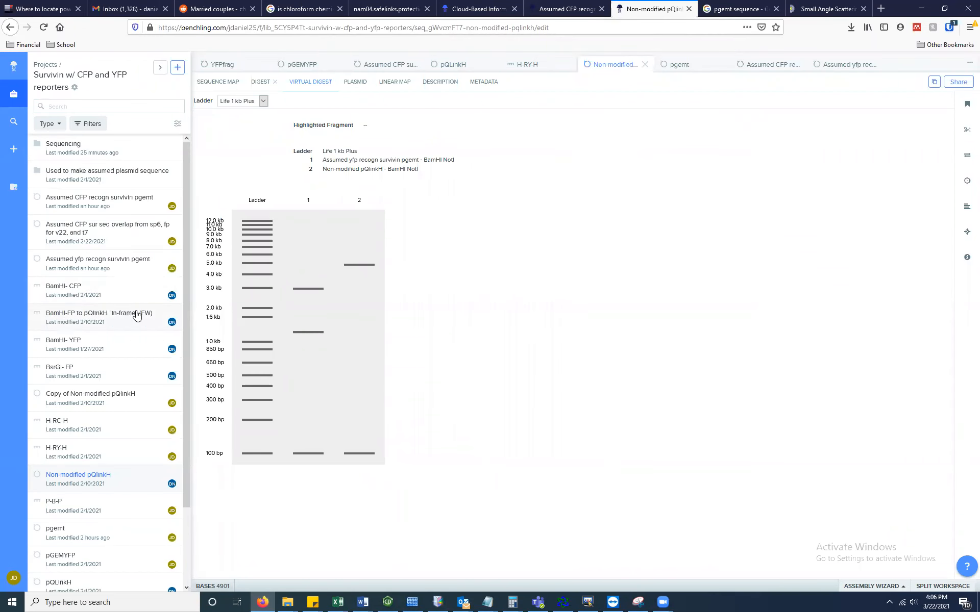
{"action": "left_click", "coordinate": [124, 203]}
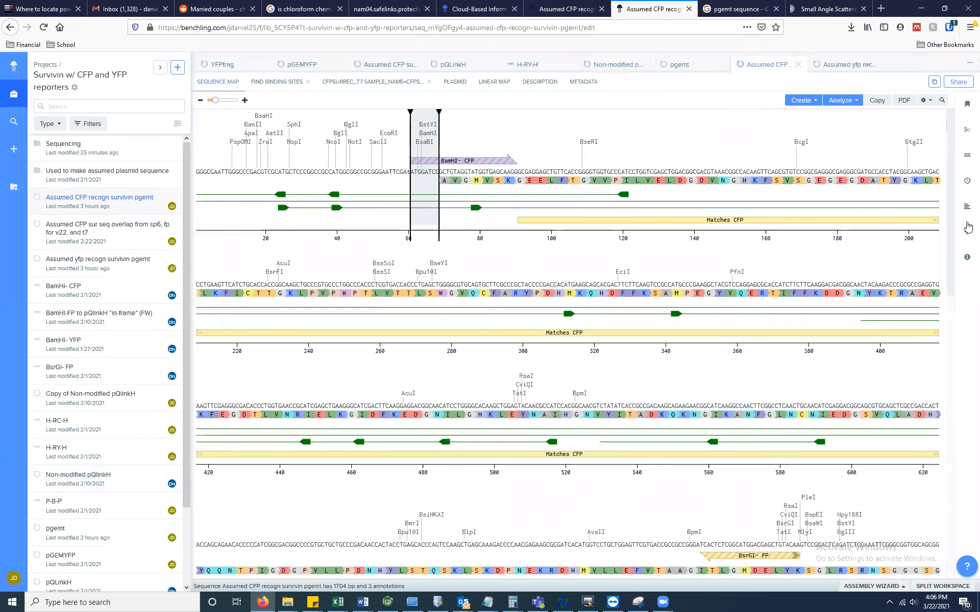
{"action": "left_click", "coordinate": [967, 207]}
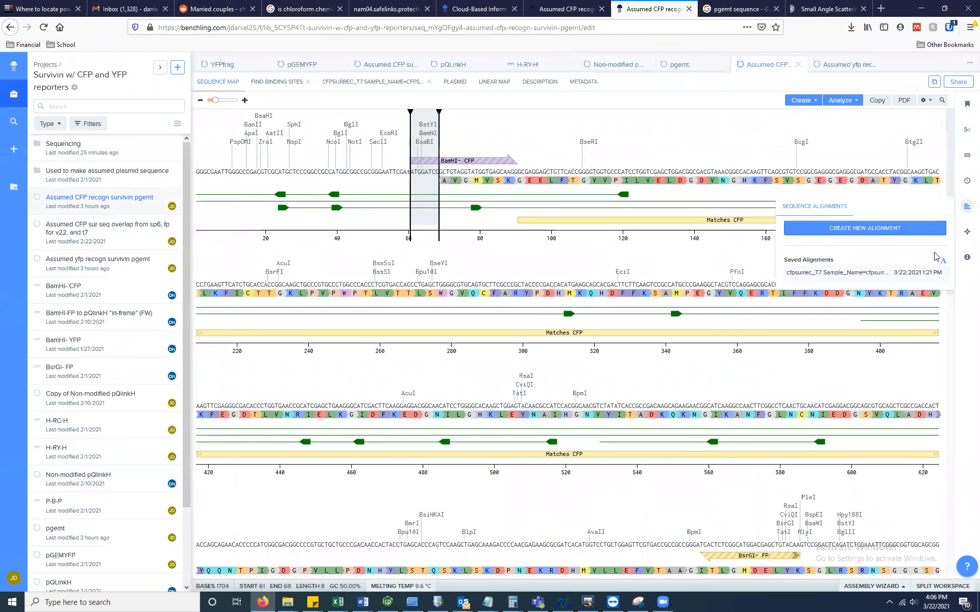
{"action": "left_click", "coordinate": [855, 274]}
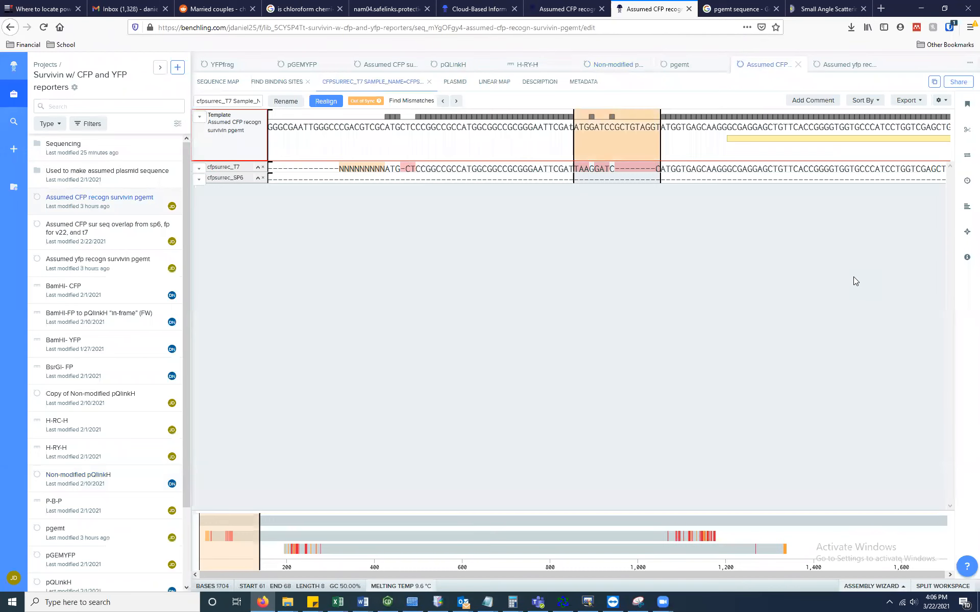
- Inspect the gap opposite template bases GCTGTAGG in the cfpsurrec_T7 read, then select the TGGTGAGCAAG stretch just beyond it
{"action": "left_click", "coordinate": [629, 162]}
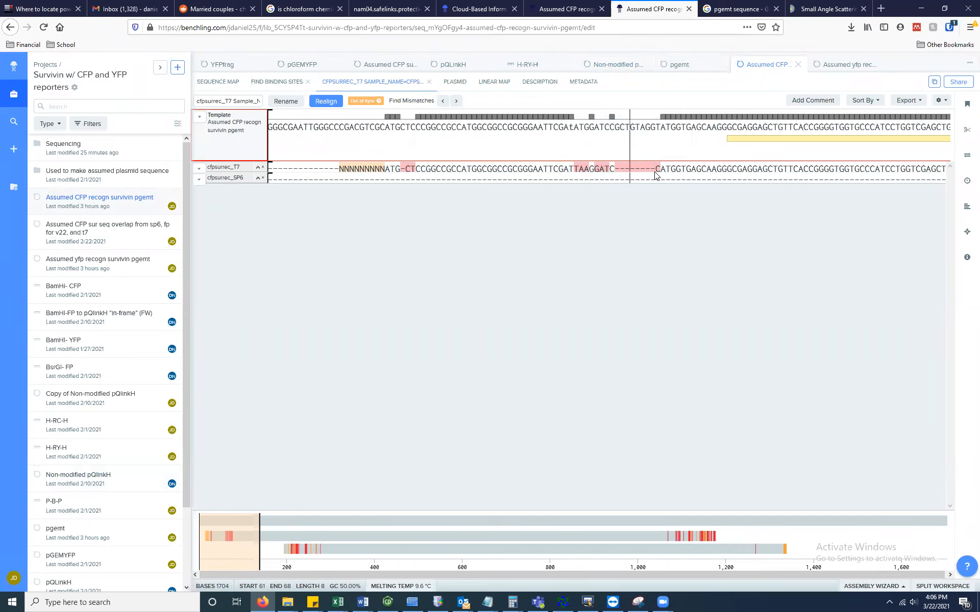
{"action": "left_click_drag", "start_coordinate": [655, 169], "coordinate": [615, 169]}
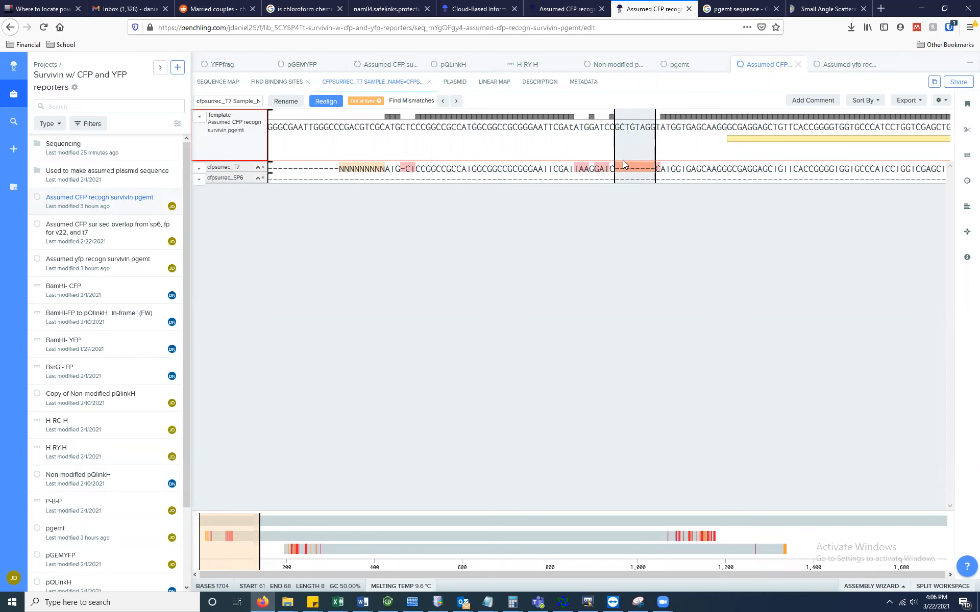
{"action": "left_click_drag", "start_coordinate": [666, 168], "coordinate": [722, 169]}
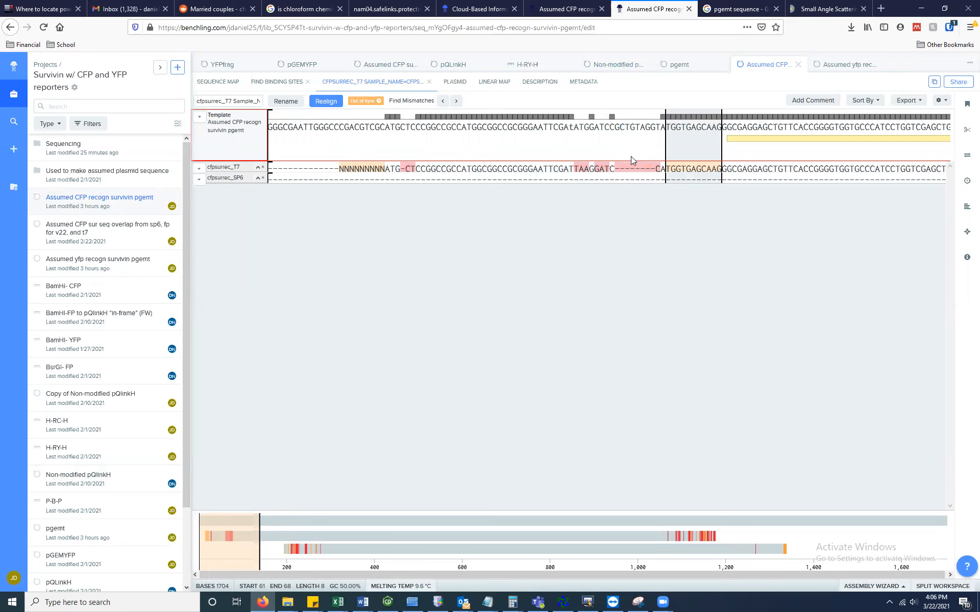
{"action": "left_click", "coordinate": [621, 129]}
{"action": "left_click_drag", "start_coordinate": [622, 129], "coordinate": [686, 128]}
- Compare the matching stretch before the cfpsurrec_T7 gap and the mismatched bases around template TGGATCC by selecting them
{"action": "left_click_drag", "start_coordinate": [420, 129], "coordinate": [573, 148]}
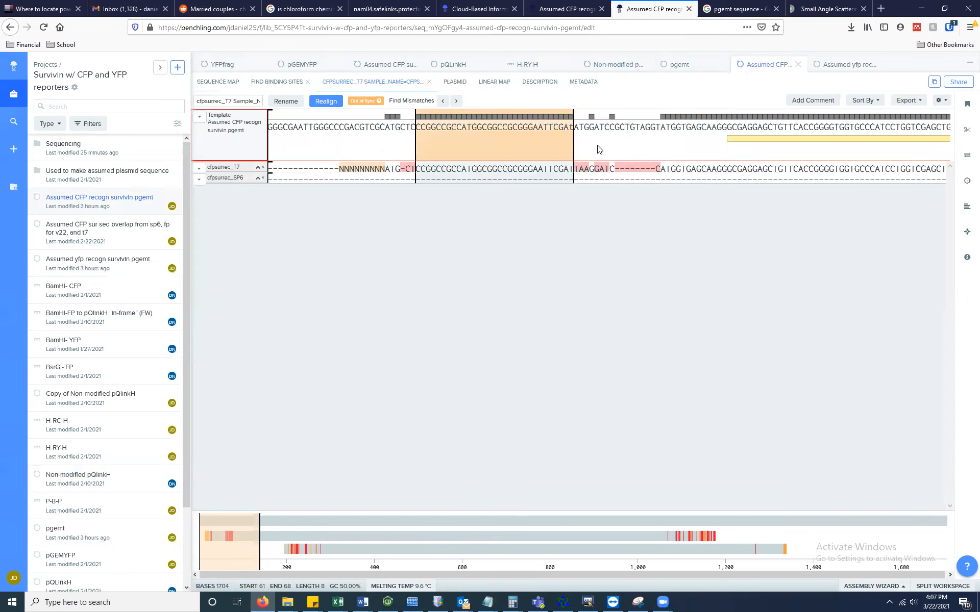
{"action": "left_click_drag", "start_coordinate": [580, 140], "coordinate": [614, 143]}
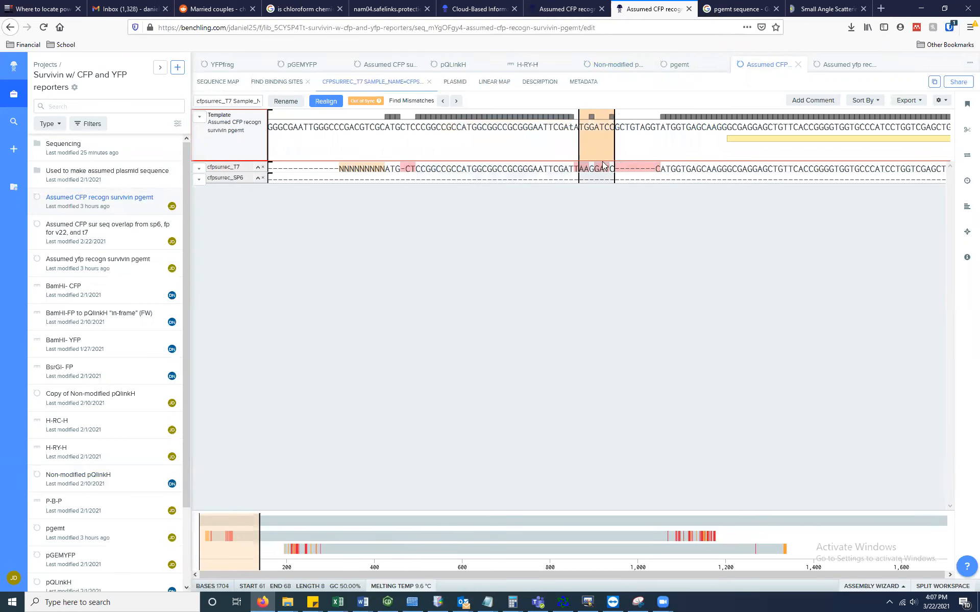
{"action": "left_click", "coordinate": [593, 174]}
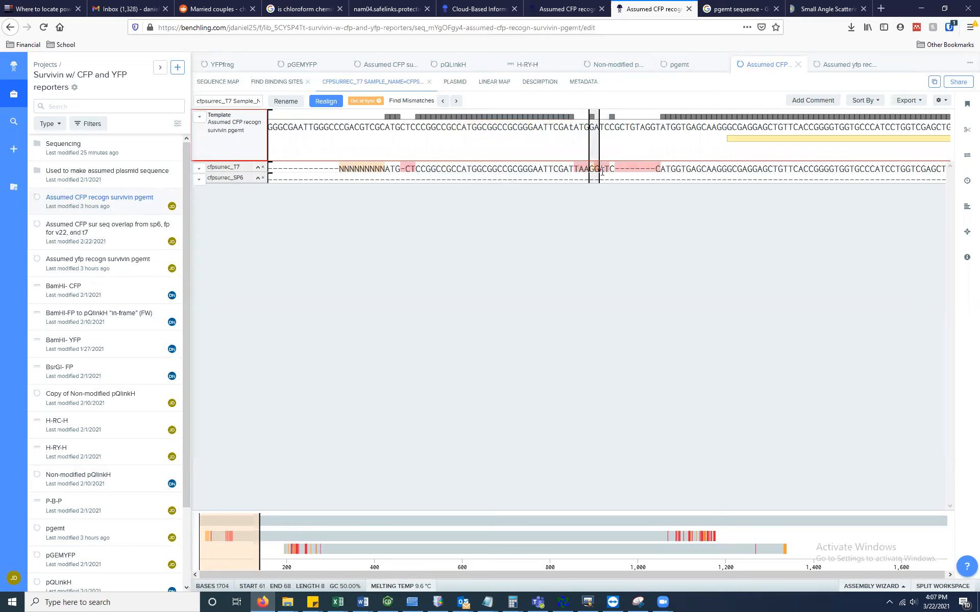
{"action": "left_click", "coordinate": [613, 168]}
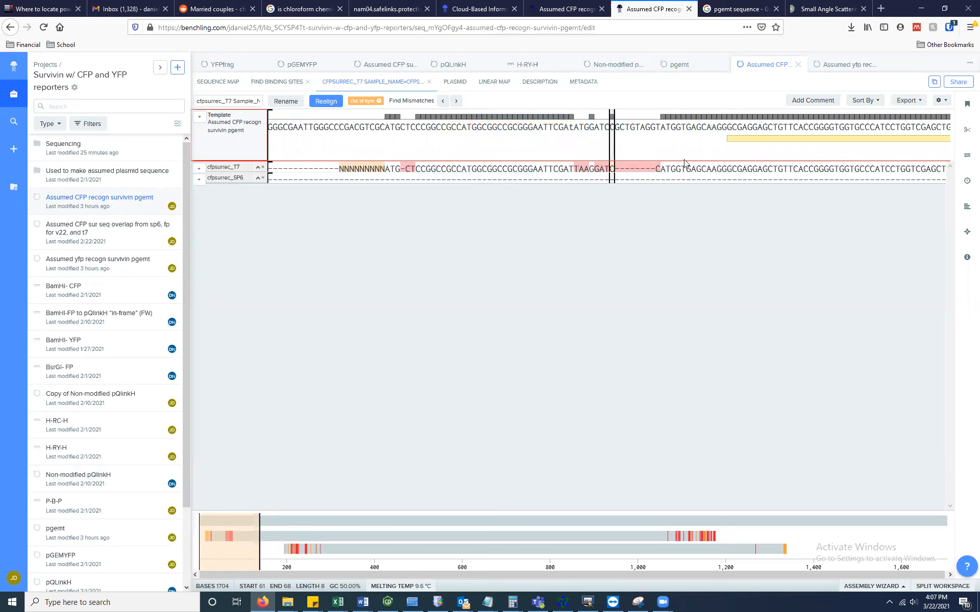
- Examine the gaps and mismatches in the cfpsurrec_T7 read against cfpsurrec_SP6 within the Matches Survivin region, between about 1,000 and 1,140
{"action": "left_click", "coordinate": [669, 534]}
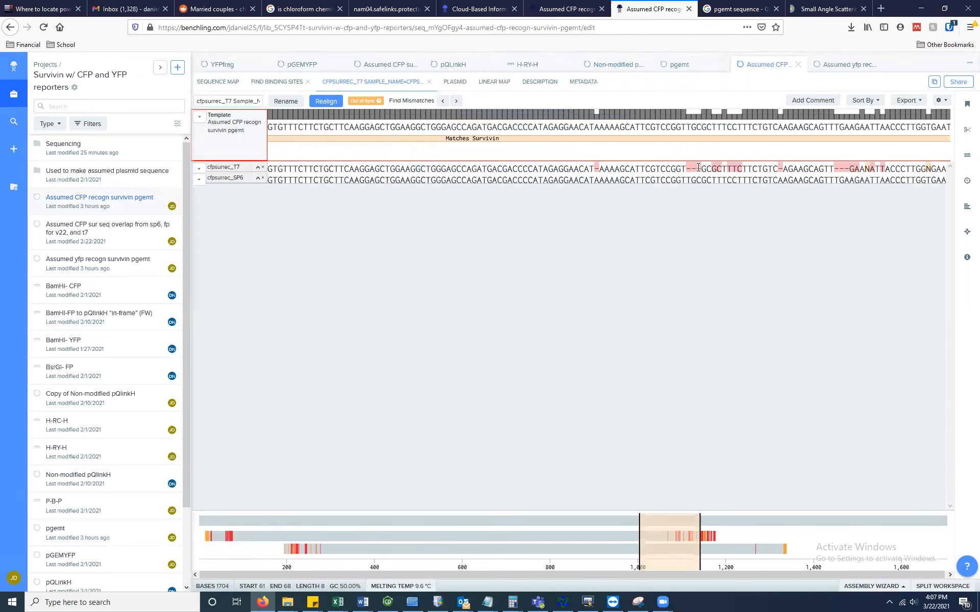
{"action": "left_click_drag", "start_coordinate": [600, 124], "coordinate": [681, 135]}
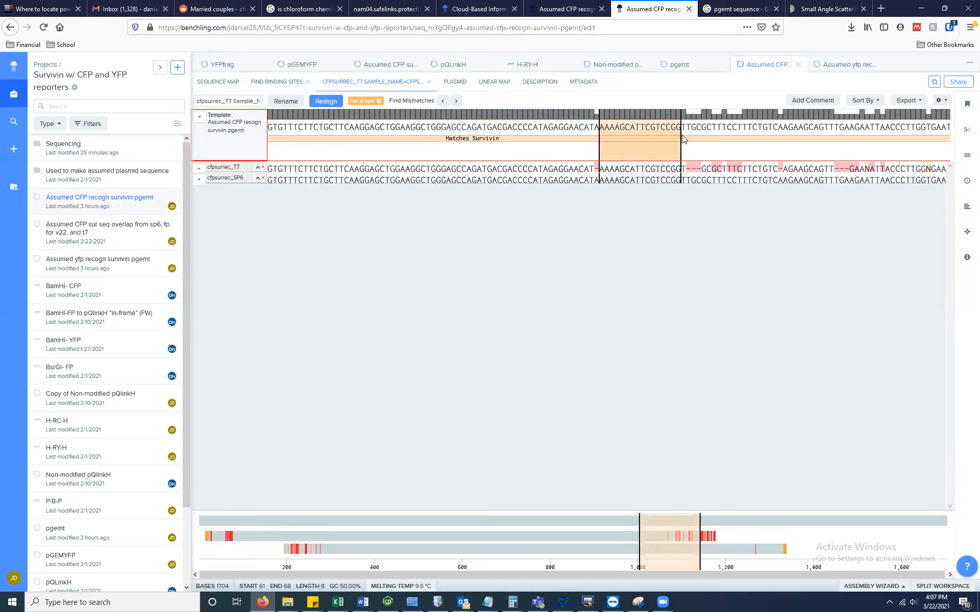
{"action": "left_click", "coordinate": [594, 162]}
{"action": "left_click", "coordinate": [595, 162]}
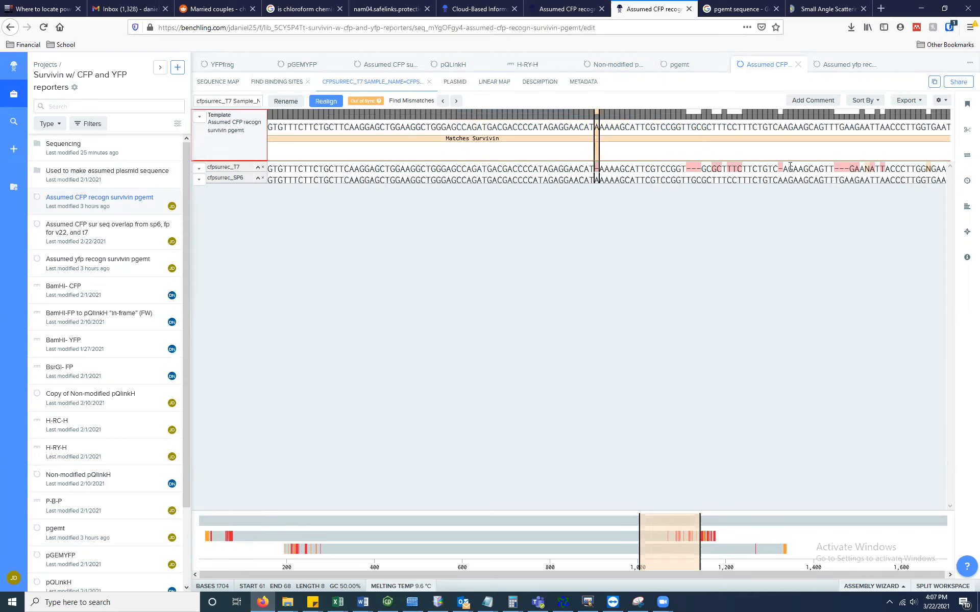
{"action": "left_click_drag", "start_coordinate": [835, 168], "coordinate": [848, 169]}
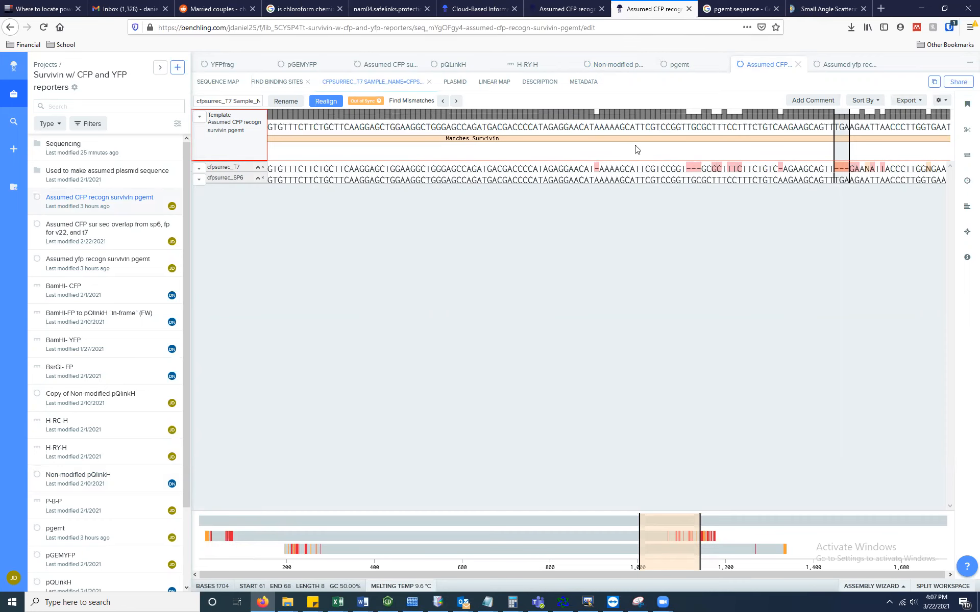
{"action": "left_click_drag", "start_coordinate": [594, 173], "coordinate": [749, 172]}
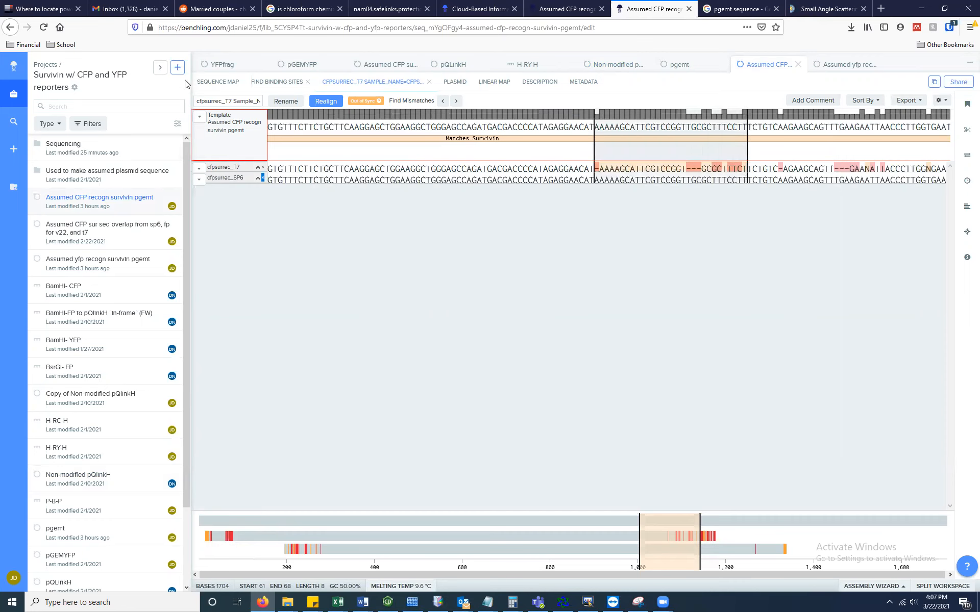
- View the end of the cfpsurrec_SP6 read in the Matches pGEMt region, around template position 1,350
{"action": "left_click_drag", "start_coordinate": [318, 176], "coordinate": [533, 176]}
{"action": "left_click_drag", "start_coordinate": [334, 530], "coordinate": [807, 546]}
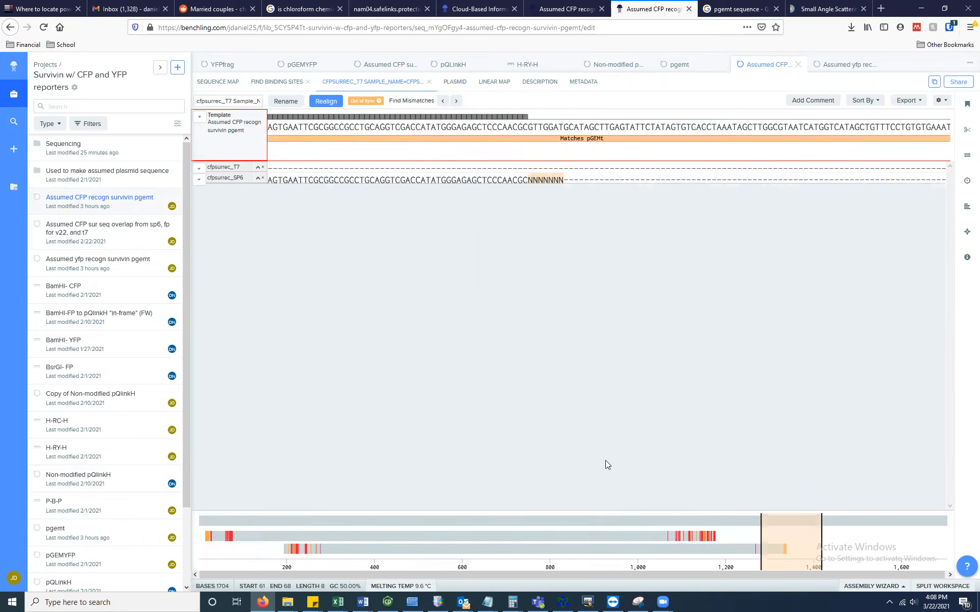